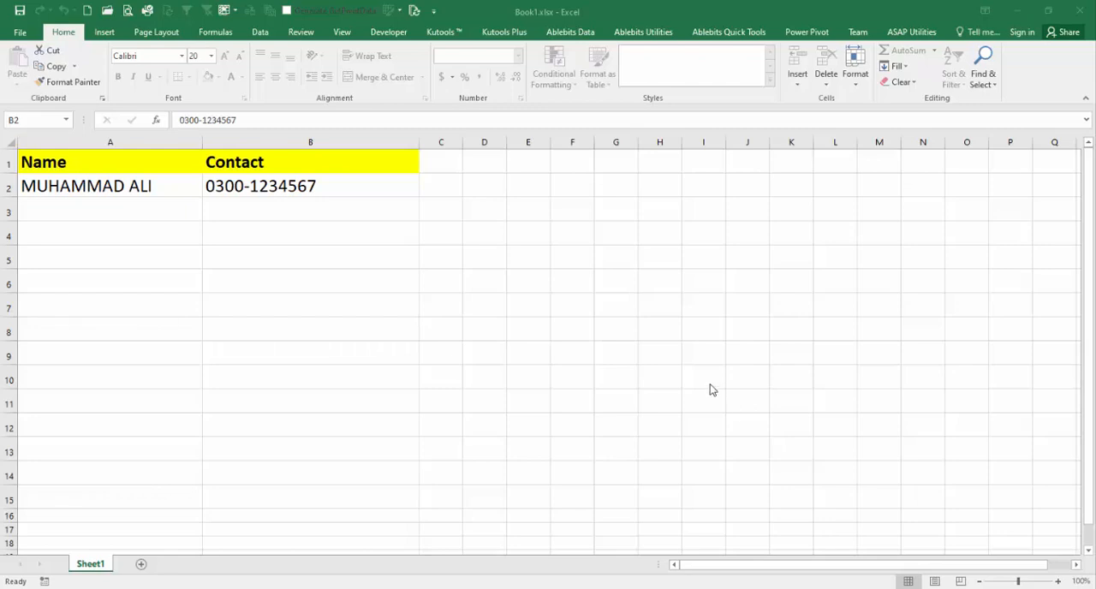
# - Try to delete the contact entry in cell B2 of the protected sheet
pyautogui.click(159, 194)
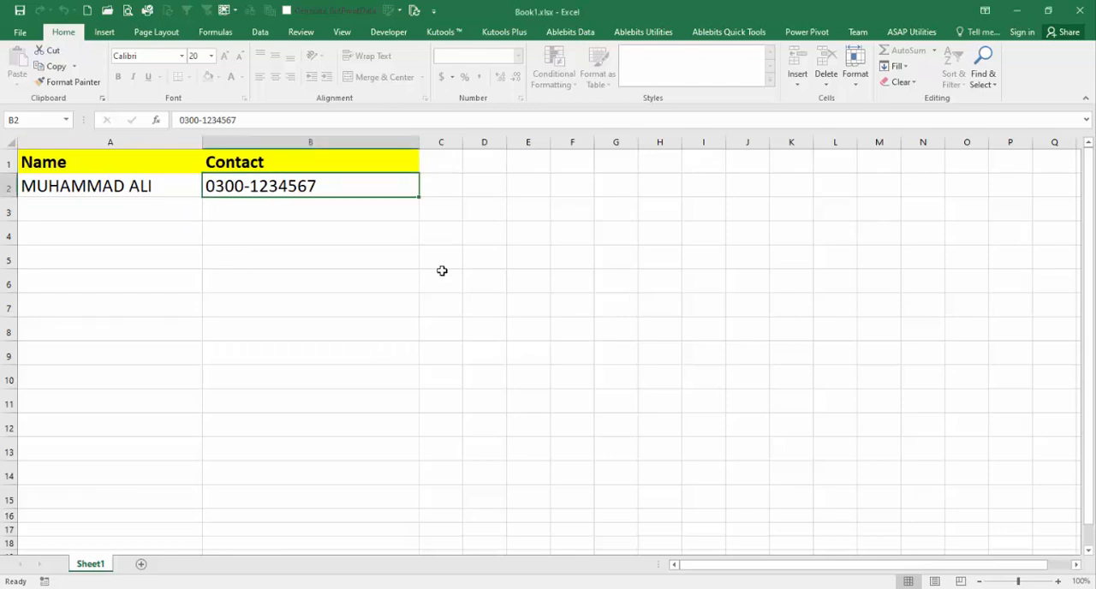
pyautogui.press('Delete')
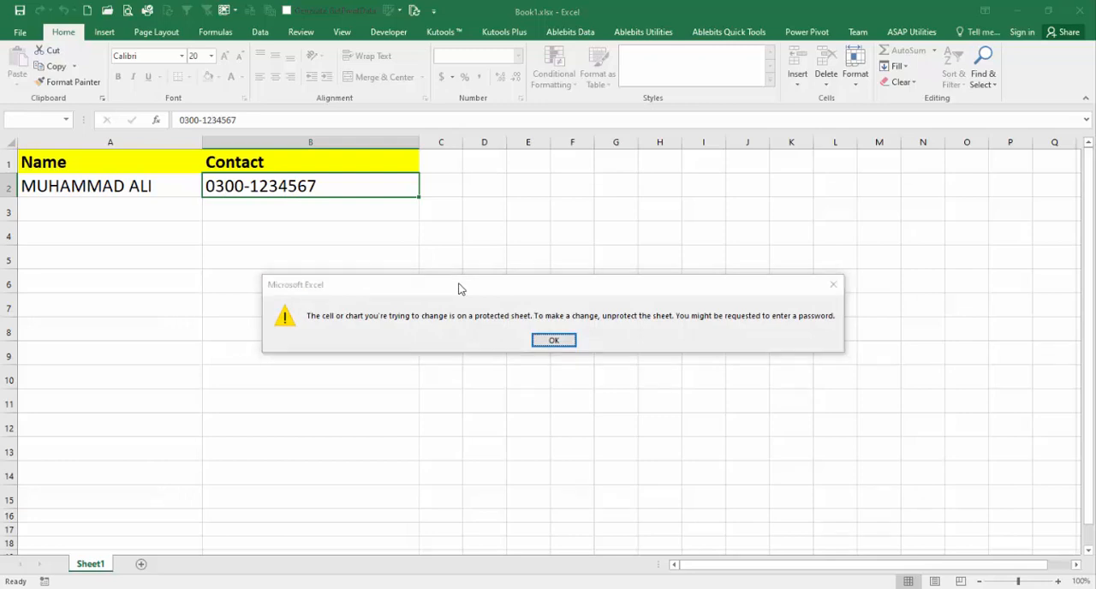
pyautogui.press('Return')
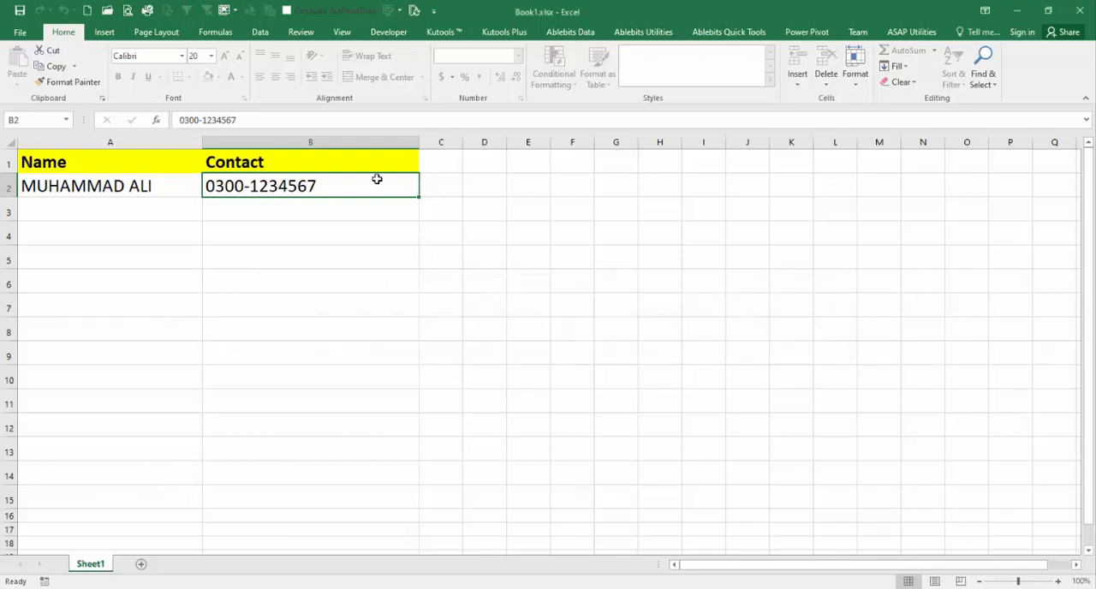
# - Try to unprotect Sheet1 by entering a guess in the sheet password field
pyautogui.click(298, 34)
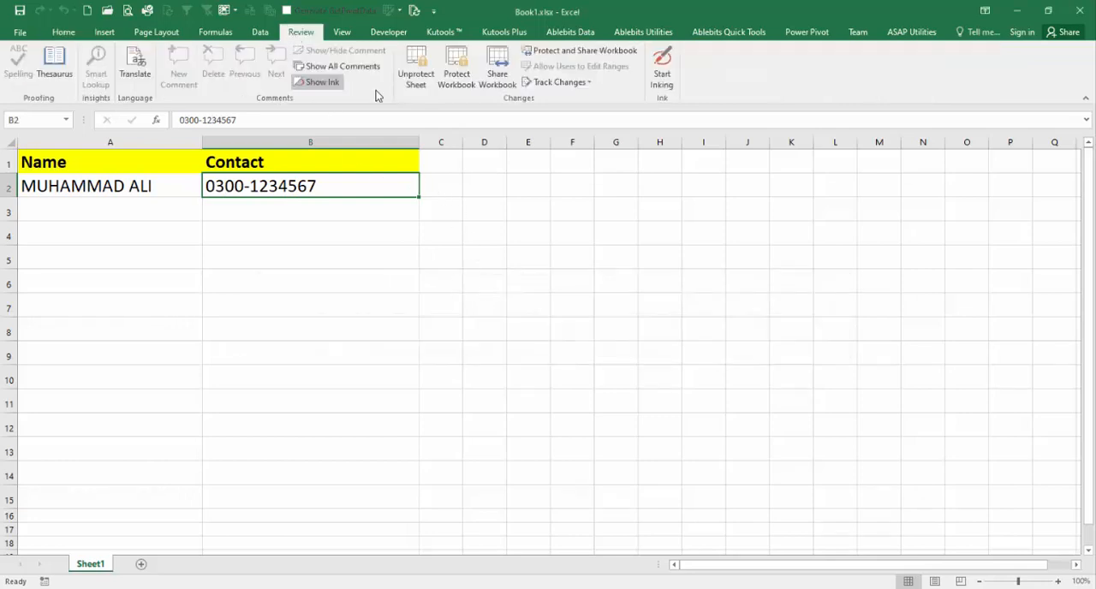
pyautogui.click(422, 84)
pyautogui.write('1234567')
pyautogui.press('Return')
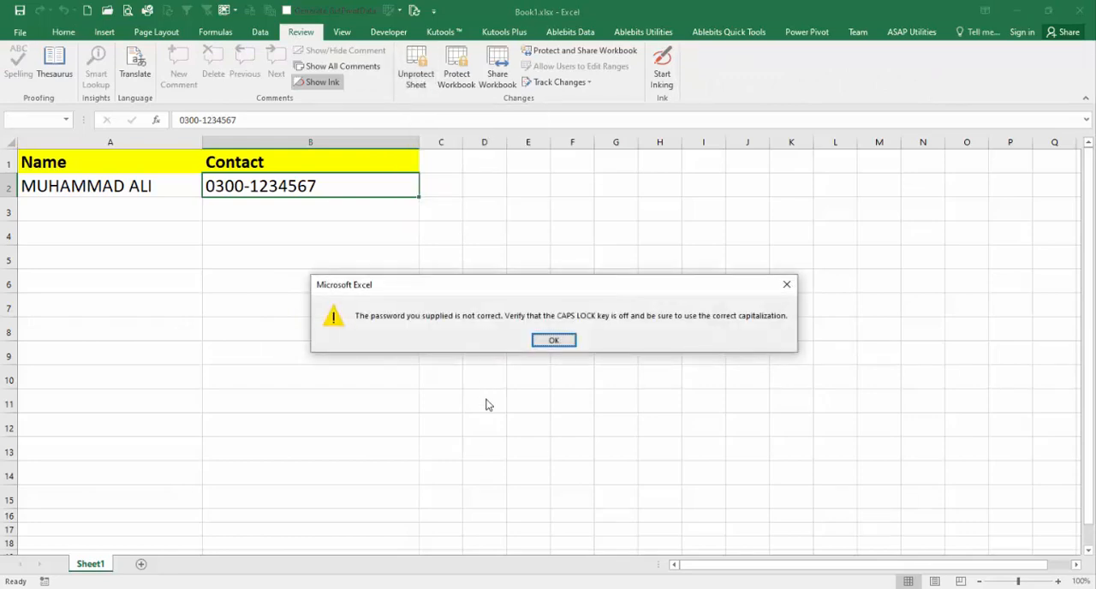
pyautogui.press('Return')
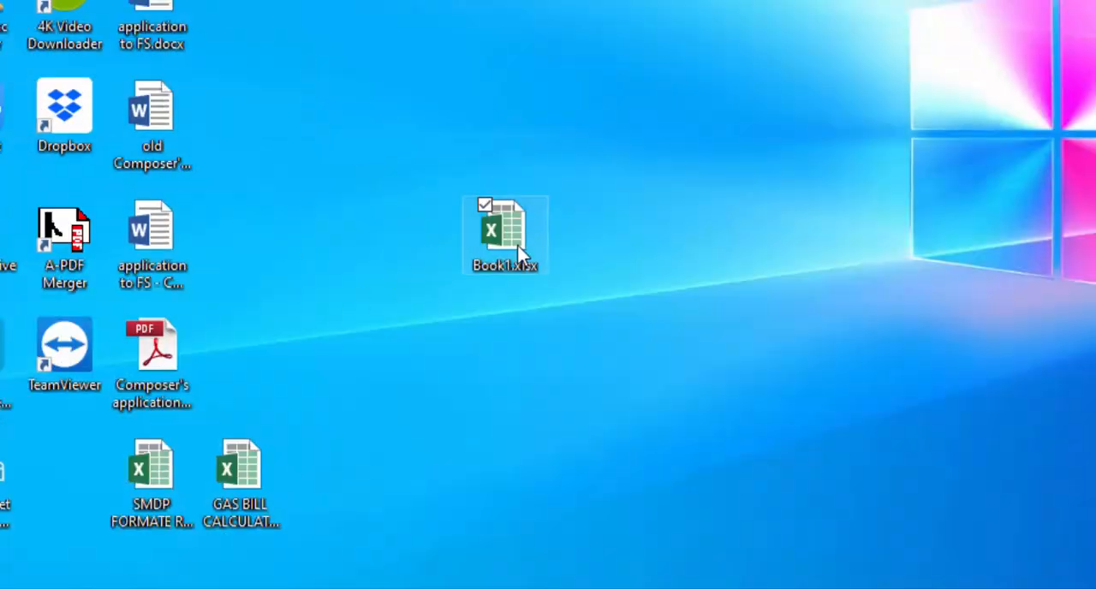
# - Duplicate the Book1.xlsx file on the desktop
pyautogui.click(518, 256)
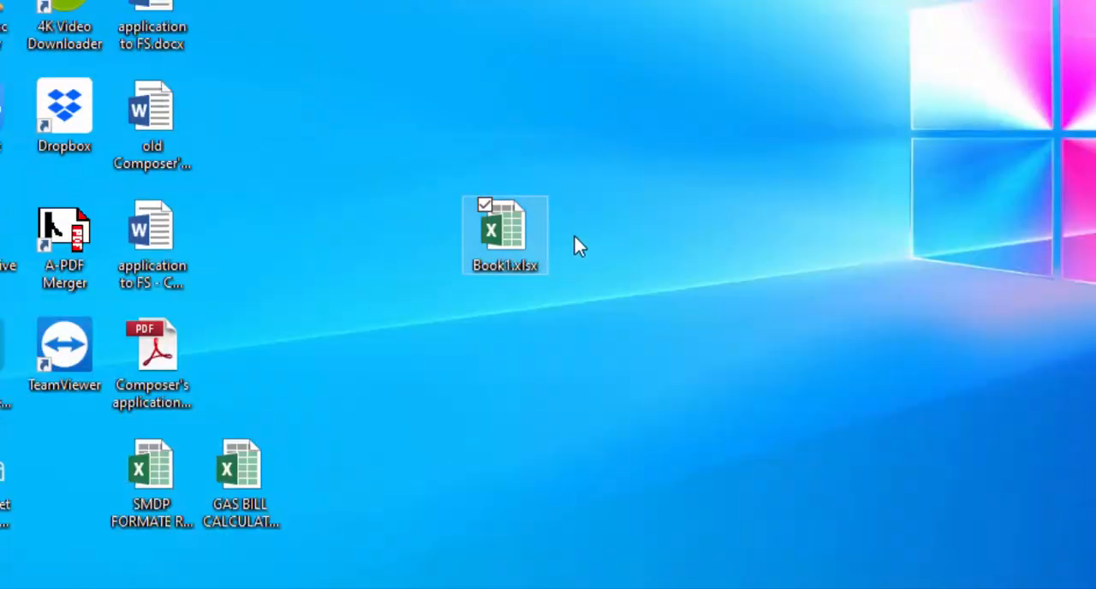
pyautogui.rightClick(674, 147)
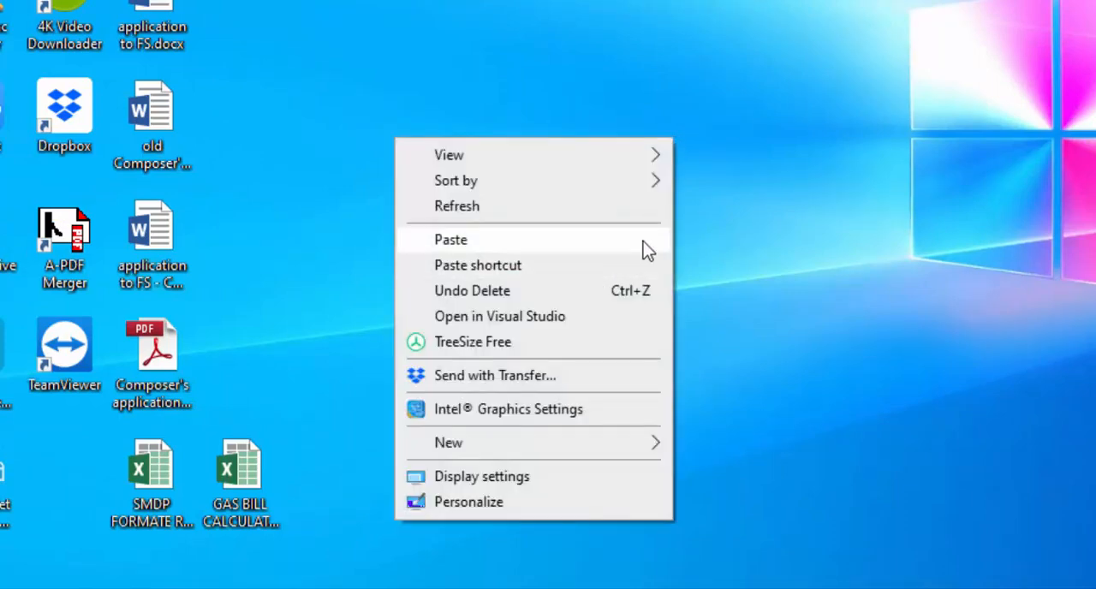
pyautogui.click(643, 242)
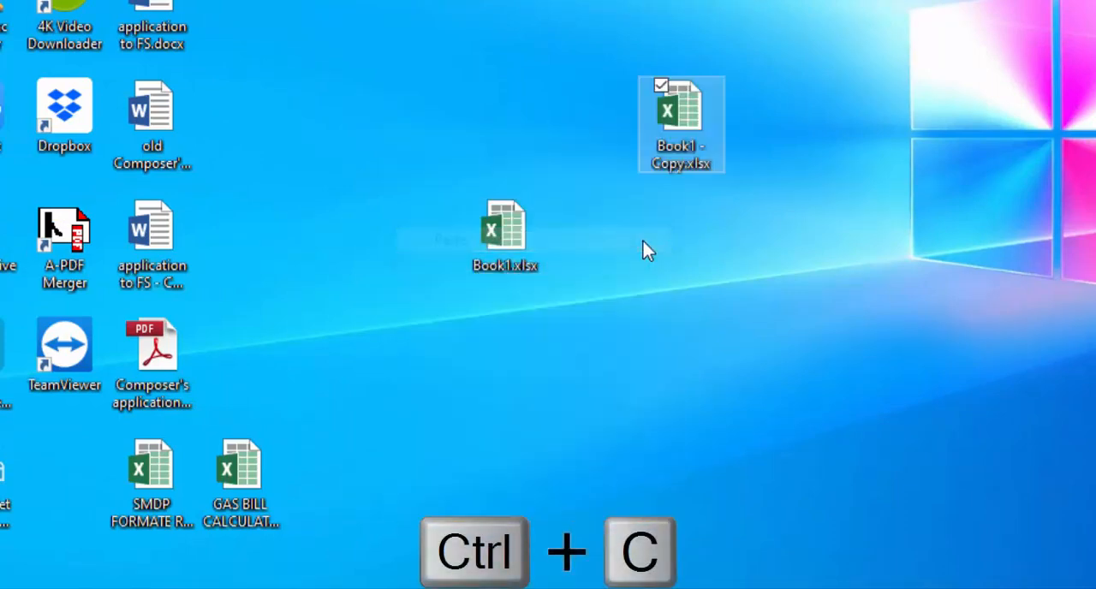
# - Highlight the xlsx extension in the copied workbook's file name without changing the name
pyautogui.click(696, 171)
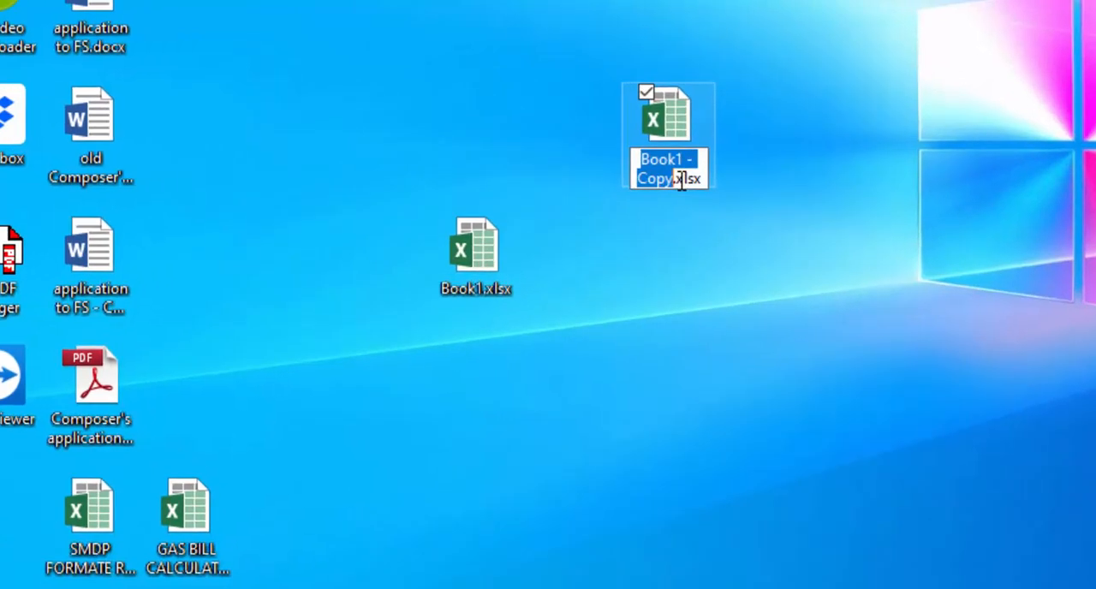
pyautogui.click(690, 167)
pyautogui.moveTo(631, 231); pyautogui.dragTo(661, 232)
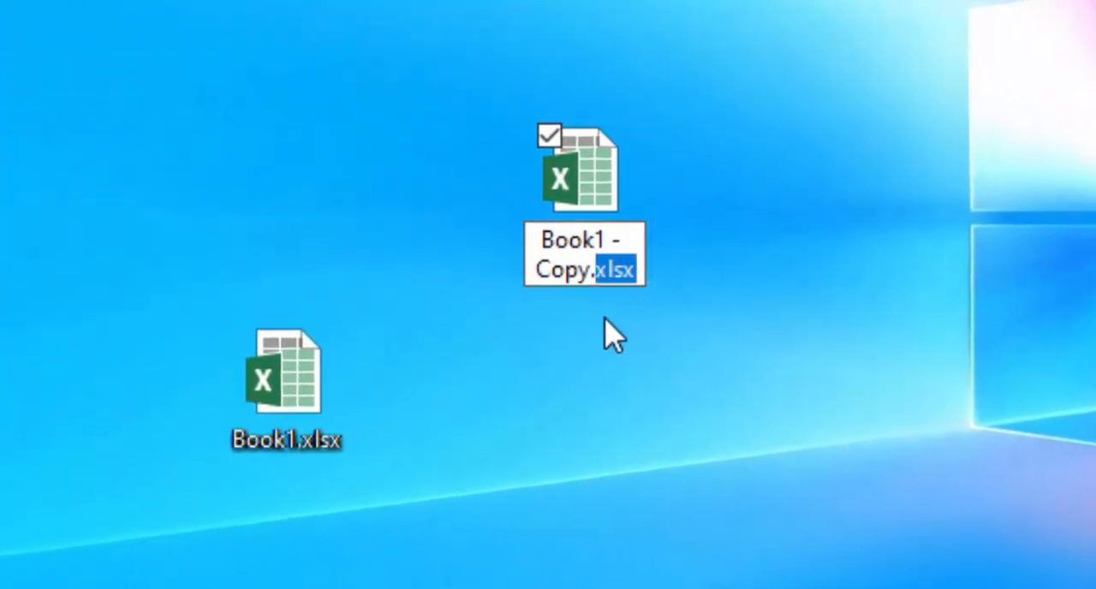
pyautogui.press('Return')
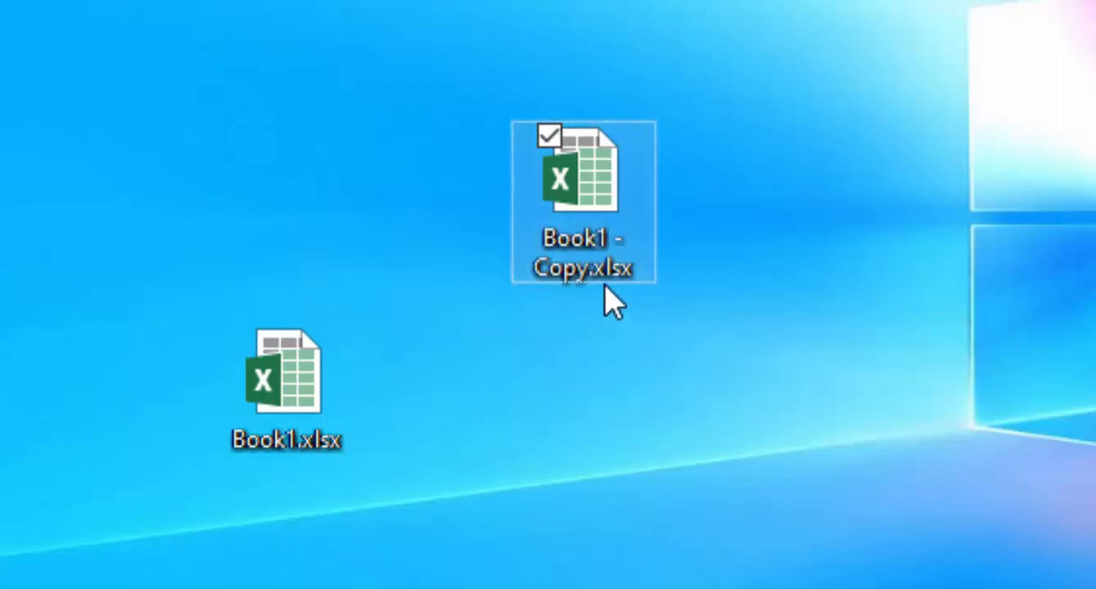
# - In File Explorer's folder options, keep hiding of extensions for known file types off and apply the setting
pyautogui.press('super+e')
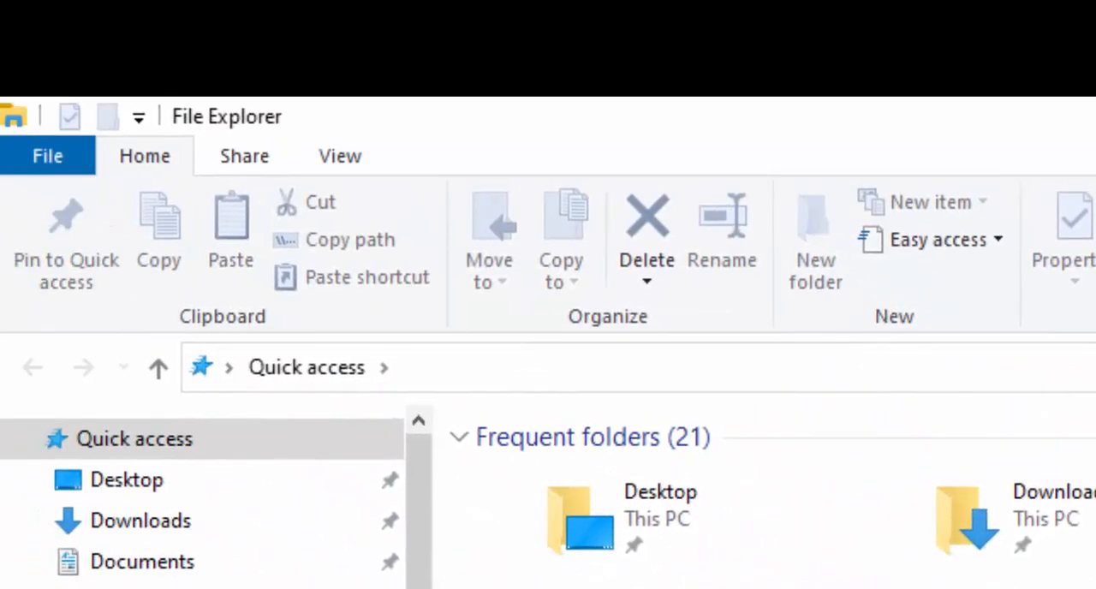
pyautogui.click(348, 155)
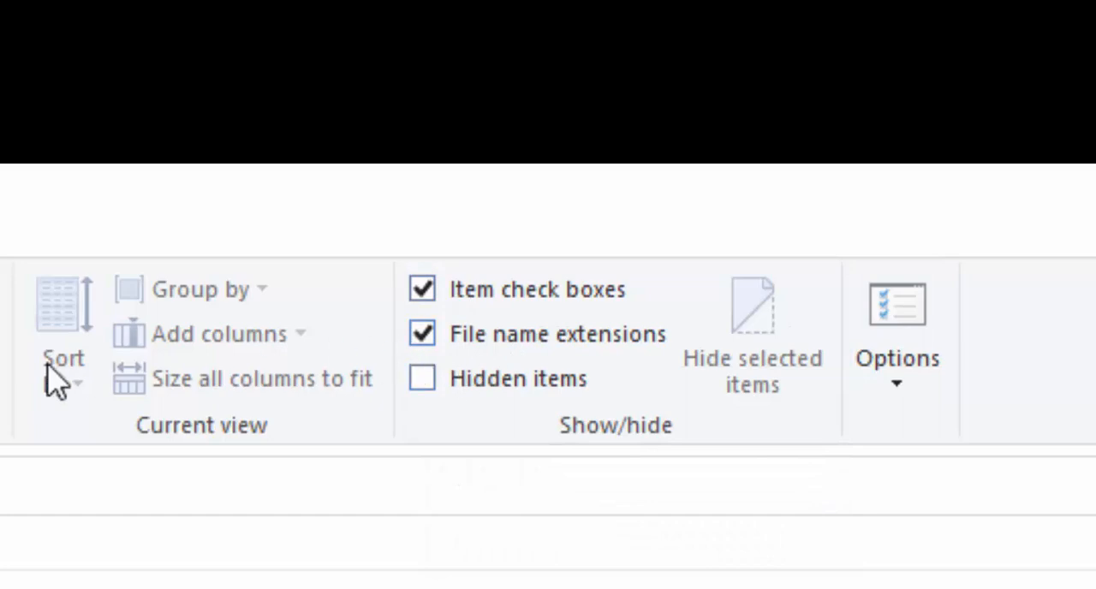
pyautogui.click(910, 323)
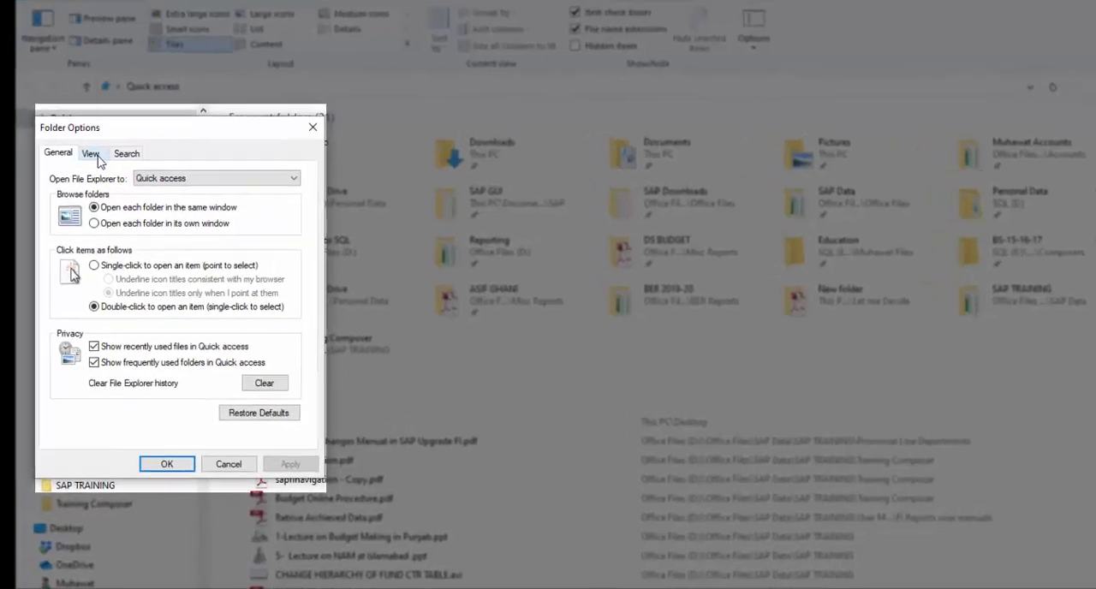
pyautogui.click(96, 157)
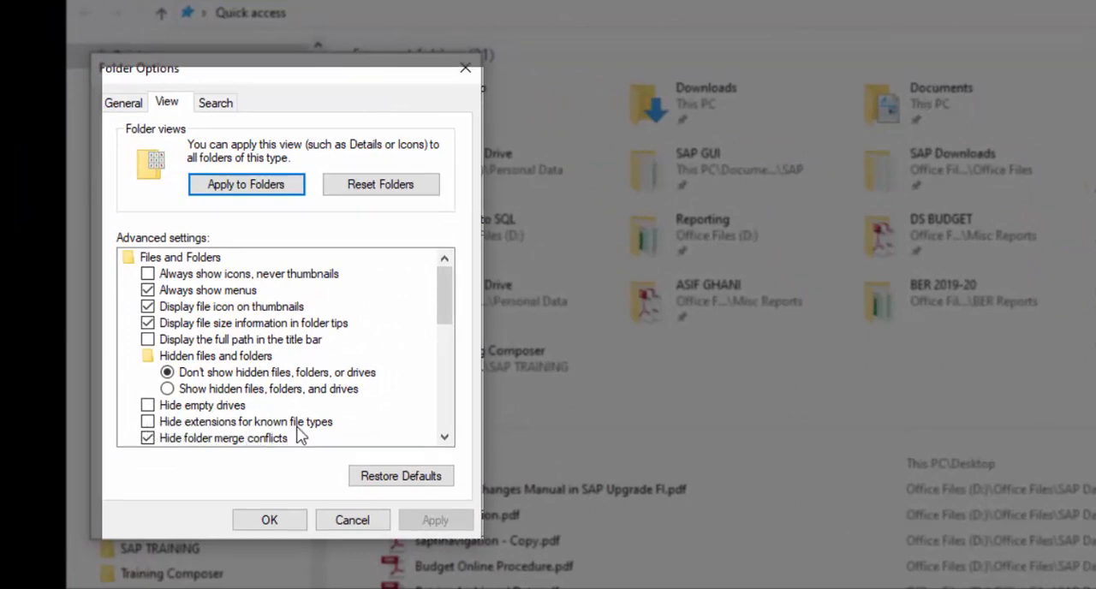
pyautogui.click(147, 421)
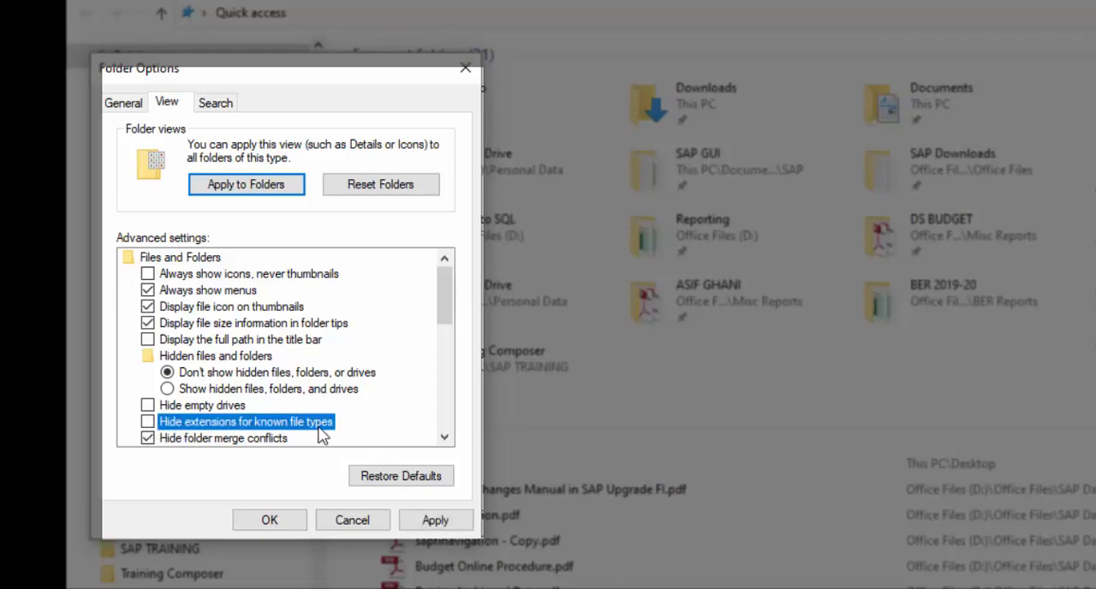
pyautogui.click(435, 520)
pyautogui.click(240, 512)
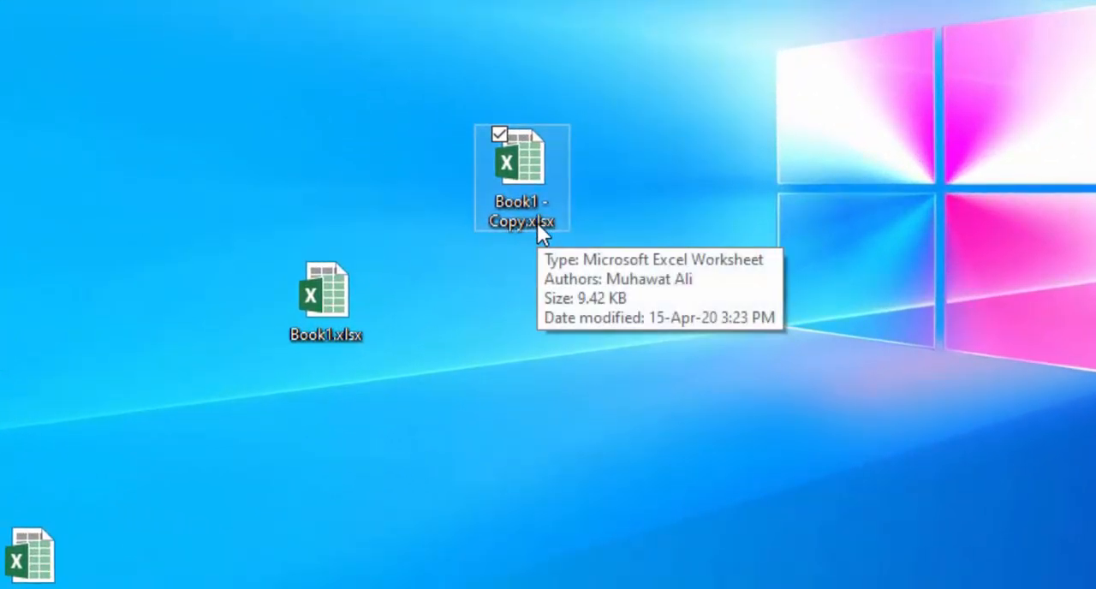
# - Change the copied workbook's extension to zip, renaming it Book1 - Copy.zip, and accept the extension change
pyautogui.press('F2')
pyautogui.click(530, 219)
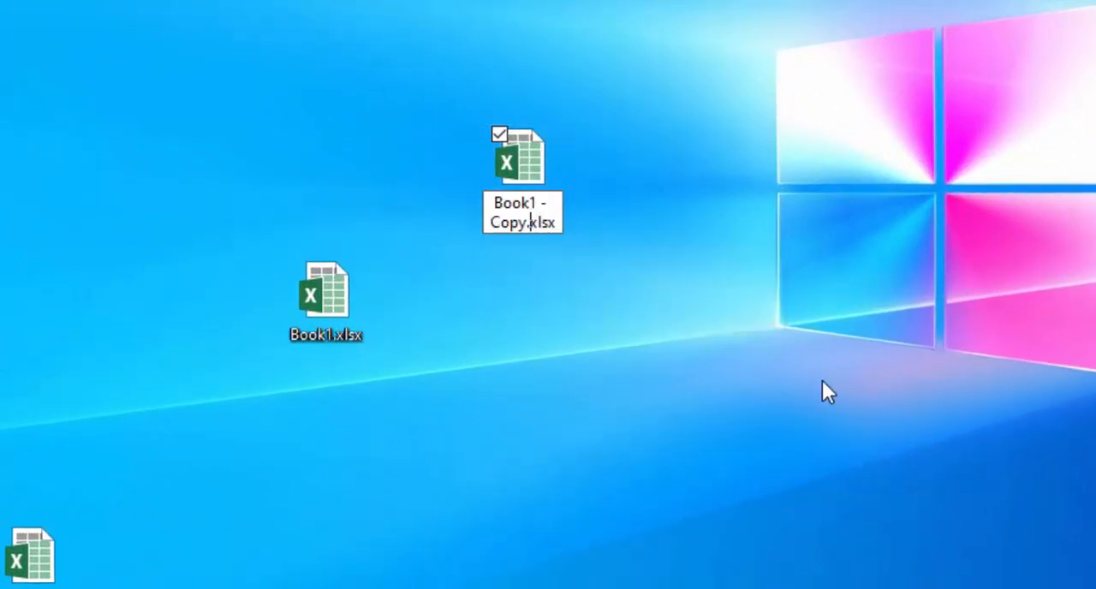
pyautogui.press('F2')
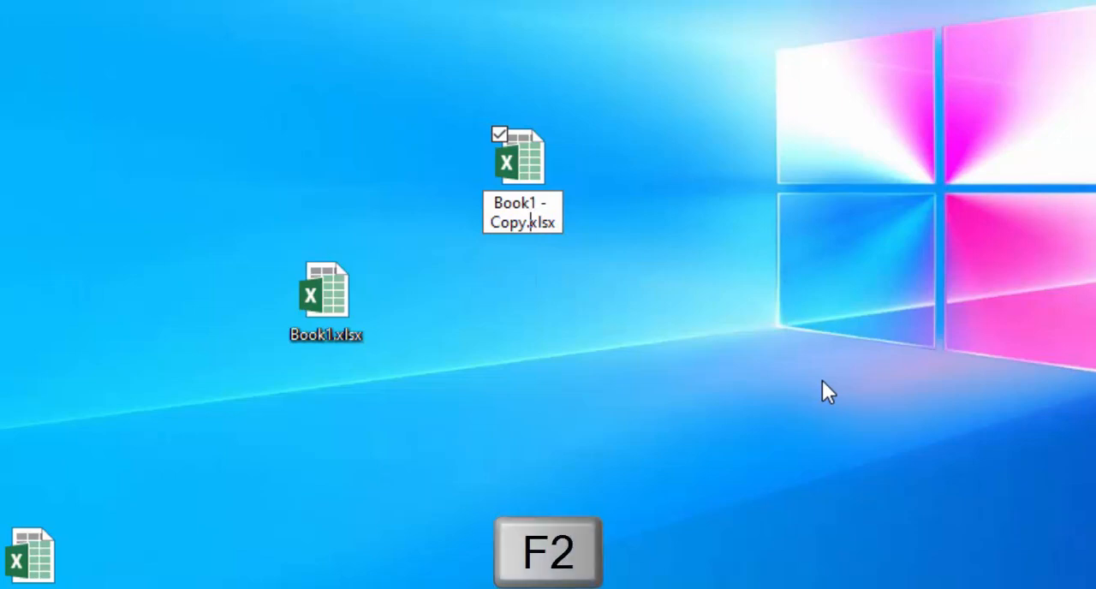
pyautogui.press('End')
pyautogui.press('BackSpace')
pyautogui.press('BackSpace')
pyautogui.press('BackSpace')
pyautogui.press('BackSpace')
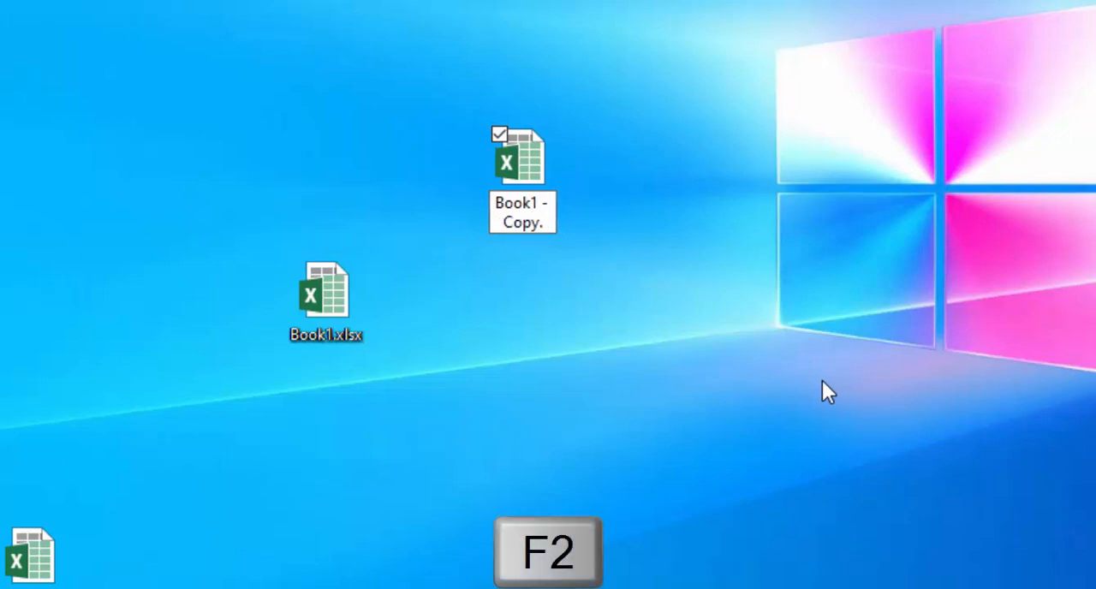
pyautogui.write('zip')
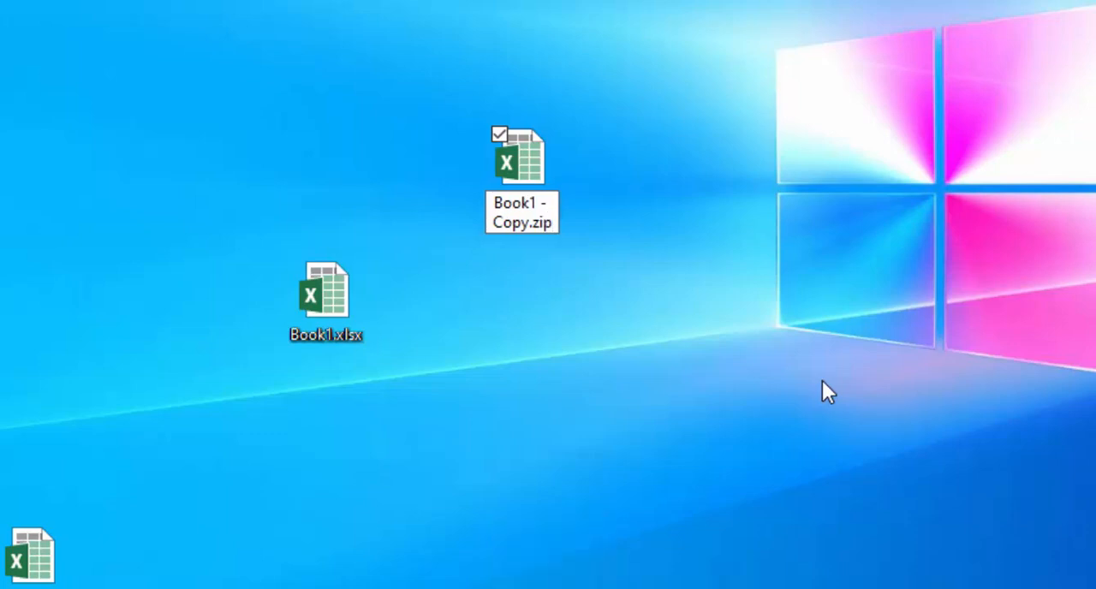
pyautogui.press('Return')
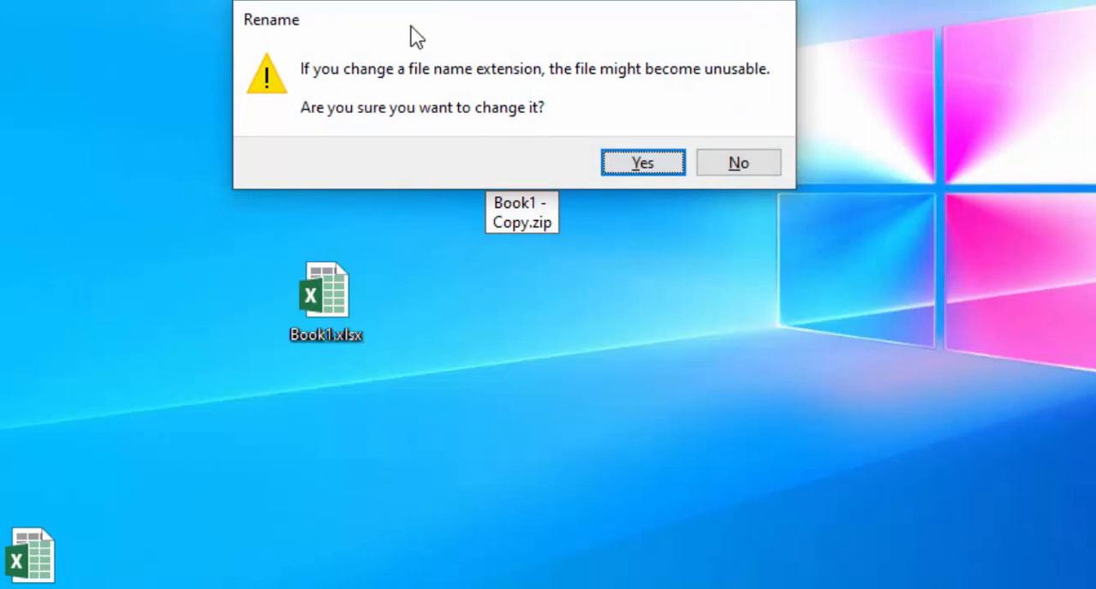
pyautogui.moveTo(548, 26); pyautogui.dragTo(560, 0)
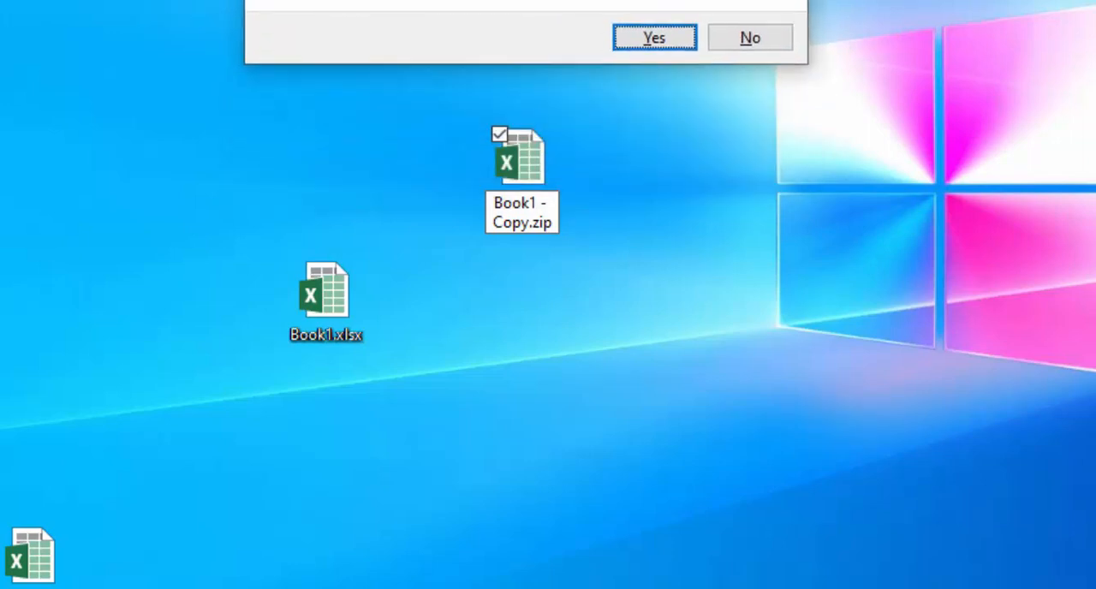
pyautogui.click(654, 36)
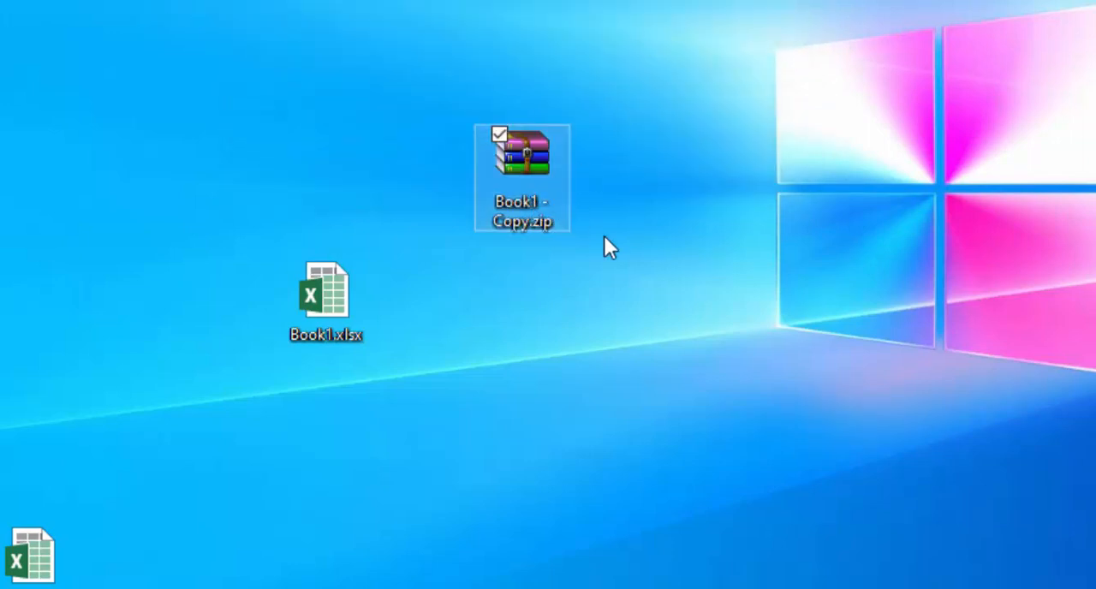
# - Open Book1 - Copy.zip in WinRAR and go to its xl\worksheets folder
pyautogui.doubleClick(539, 205)
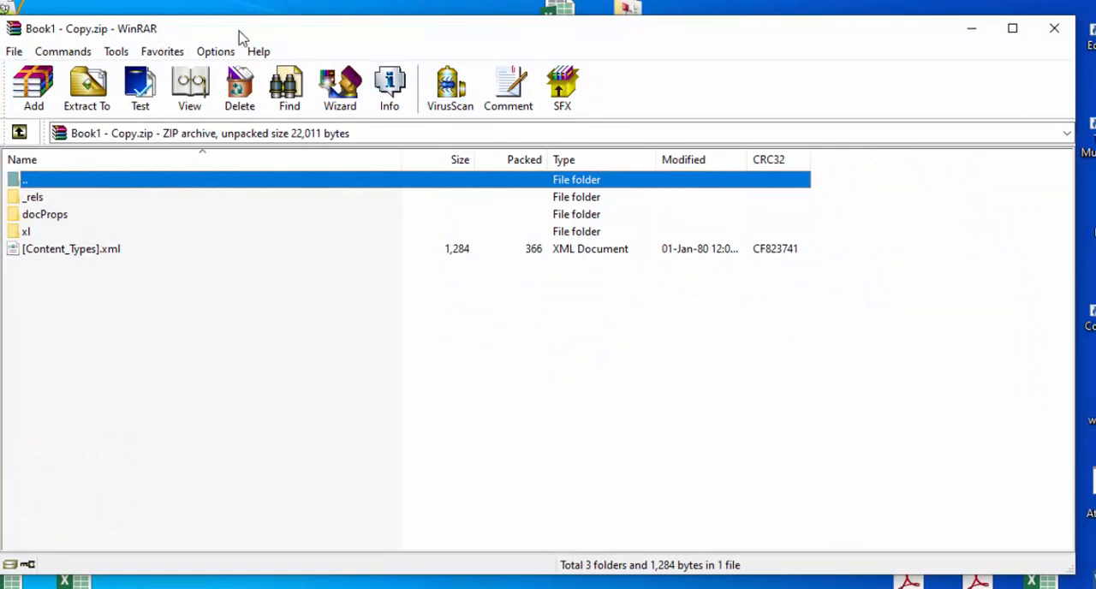
pyautogui.moveTo(240, 34); pyautogui.dragTo(171, 4)
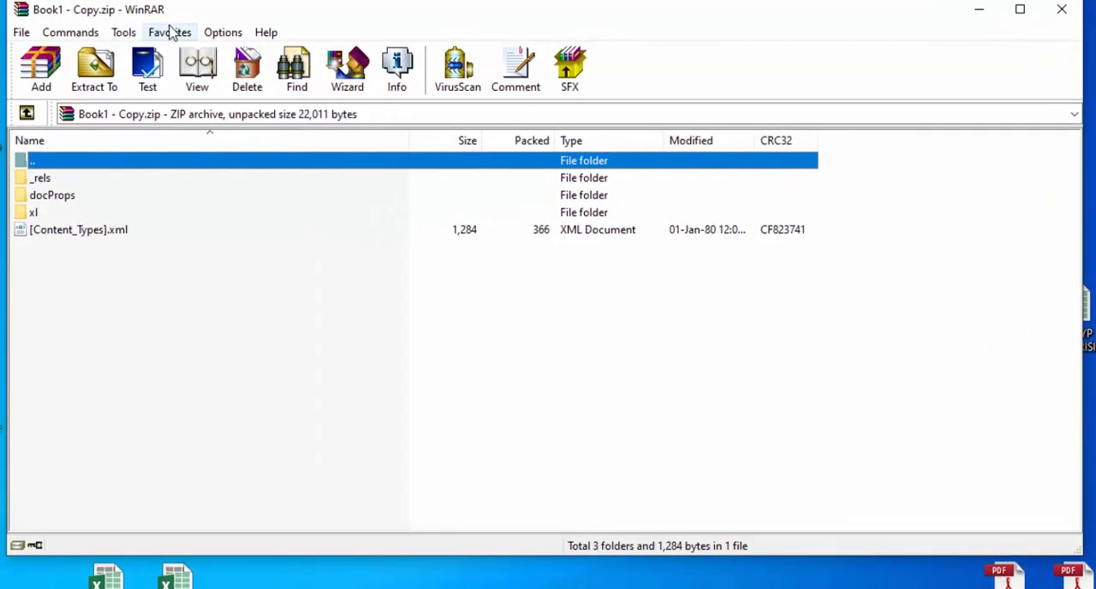
pyautogui.doubleClick(35, 213)
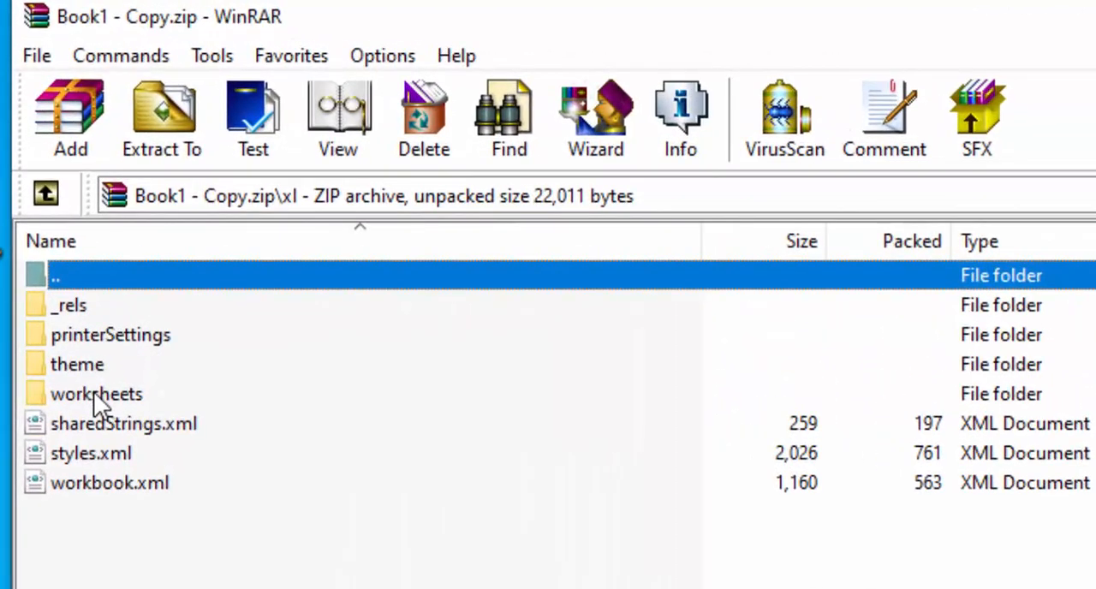
pyautogui.doubleClick(93, 393)
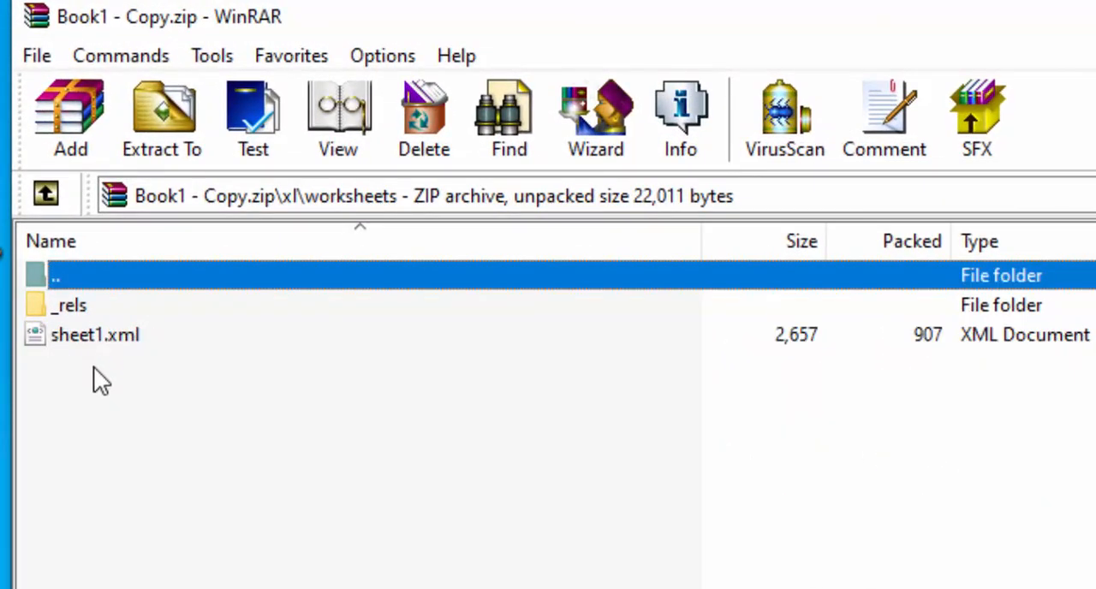
# - Open sheet1.xml from the archive's worksheets folder in Notepad
pyautogui.click(103, 337)
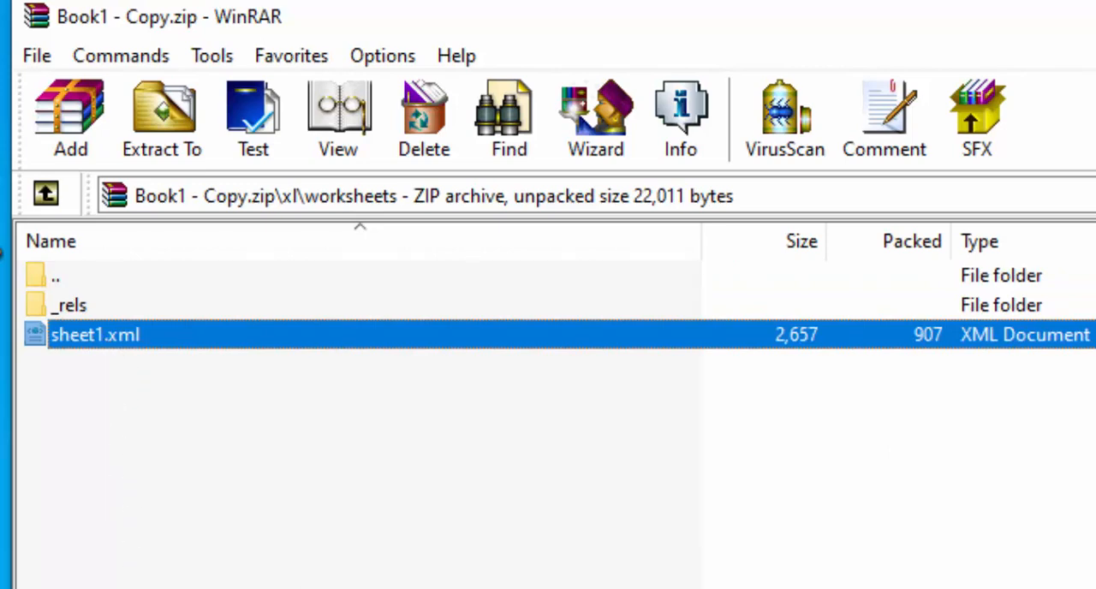
pyautogui.rightClick(115, 338)
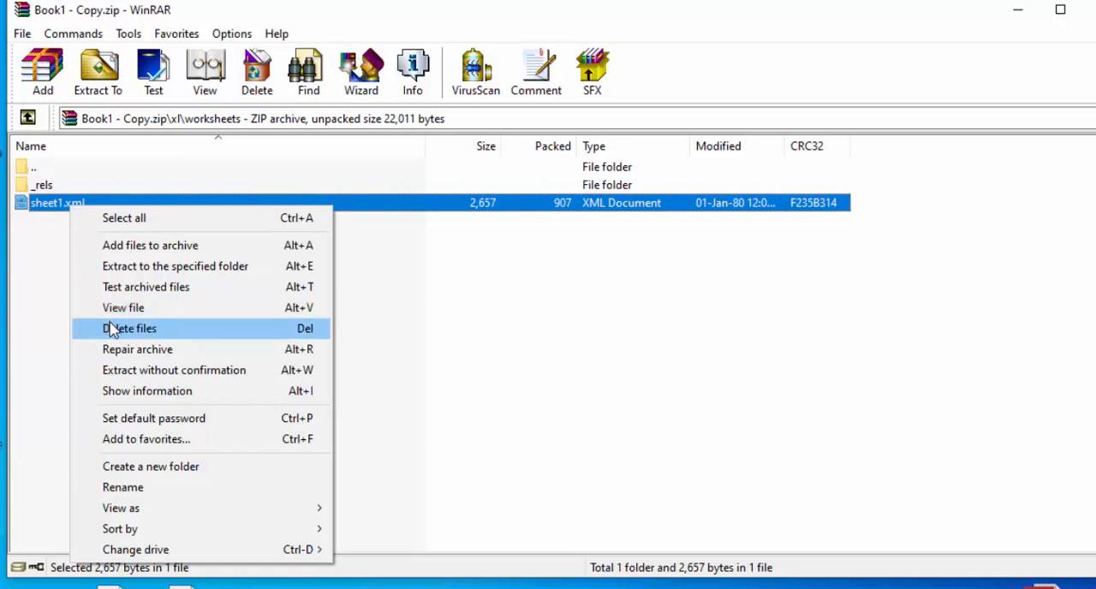
pyautogui.click(45, 284)
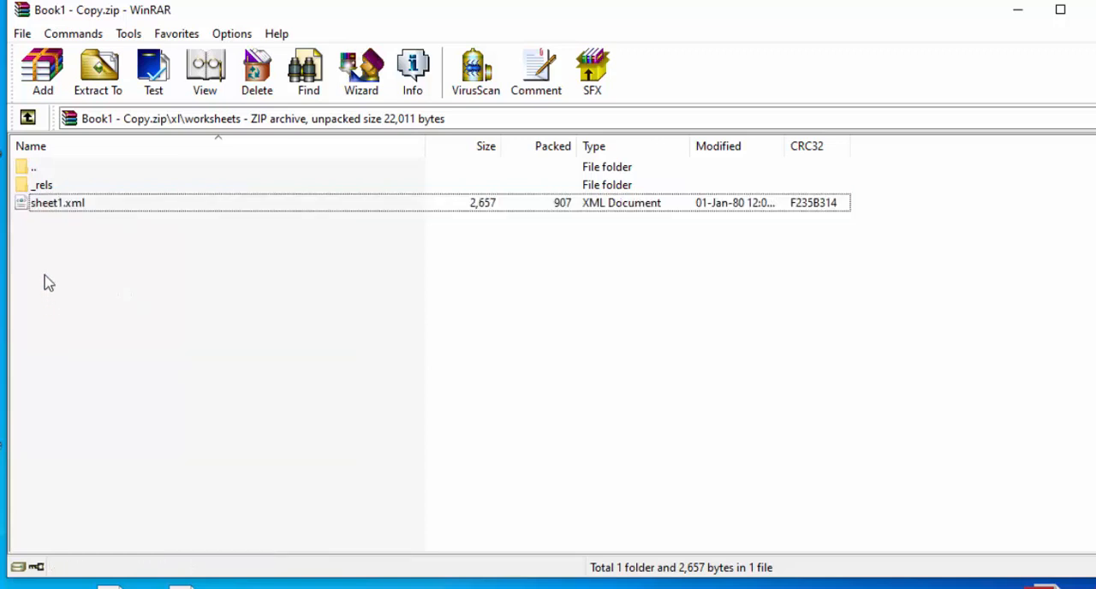
pyautogui.doubleClick(72, 210)
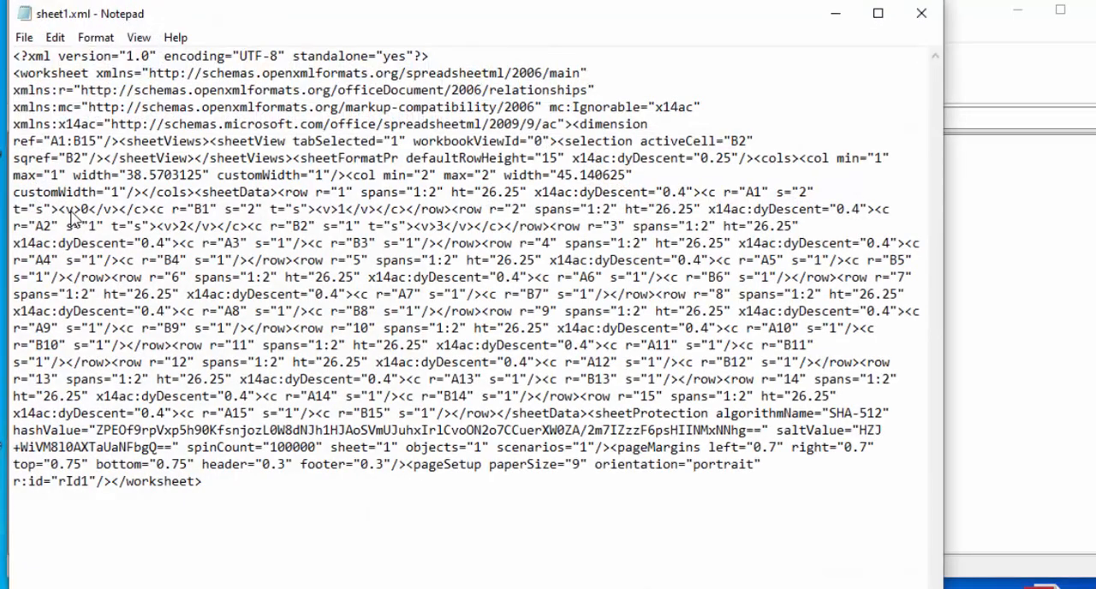
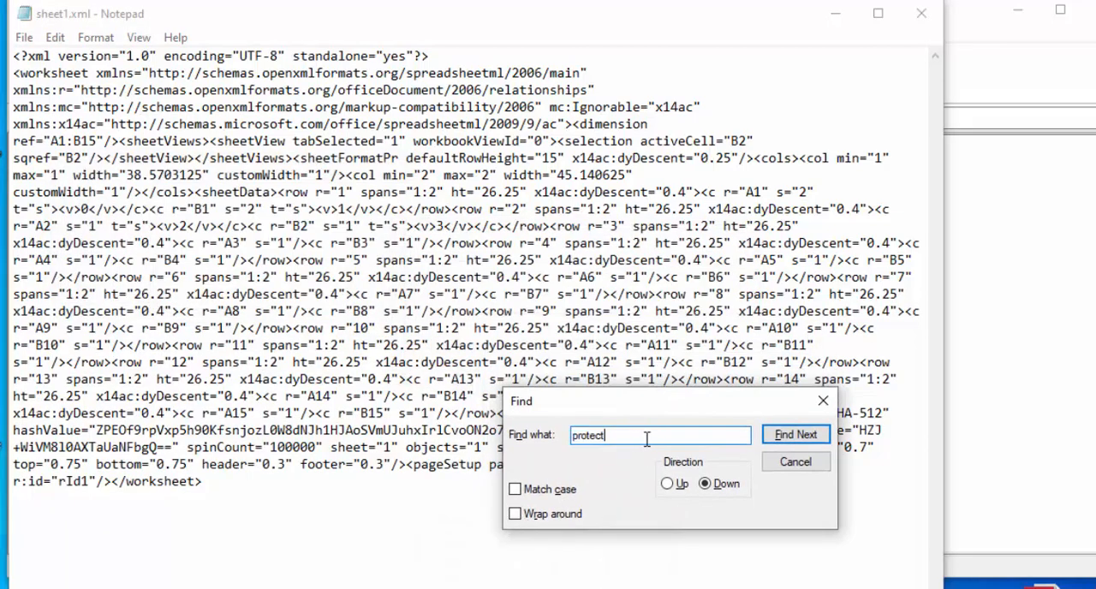
# - Search sheet1.xml downward for "protect", close the search, and place the cursor at the sheetProtection tag
pyautogui.click(795, 438)
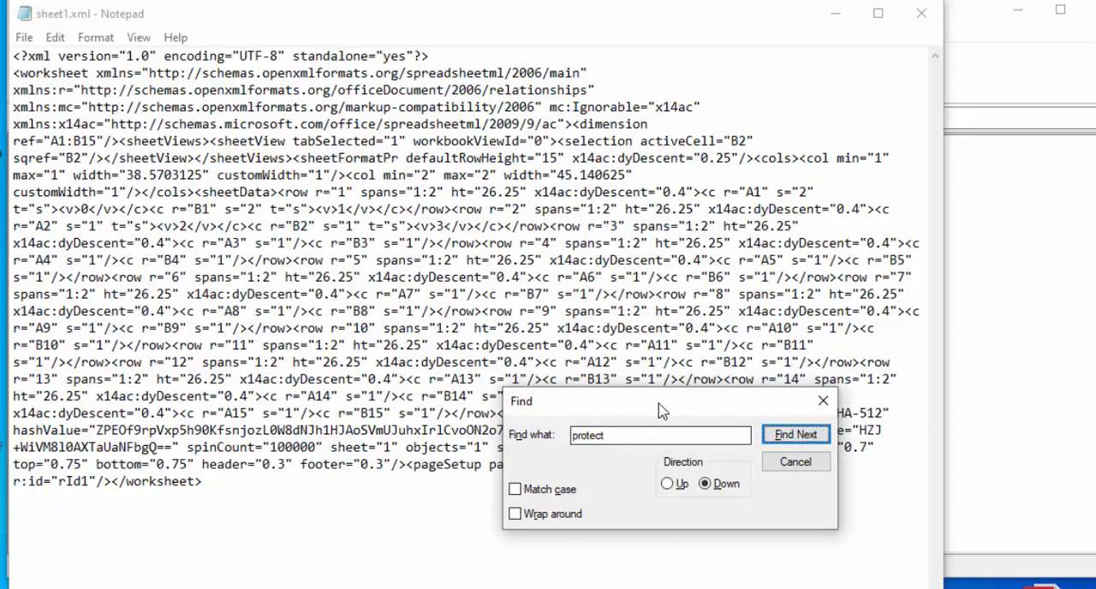
pyautogui.moveTo(660, 408); pyautogui.dragTo(577, 523)
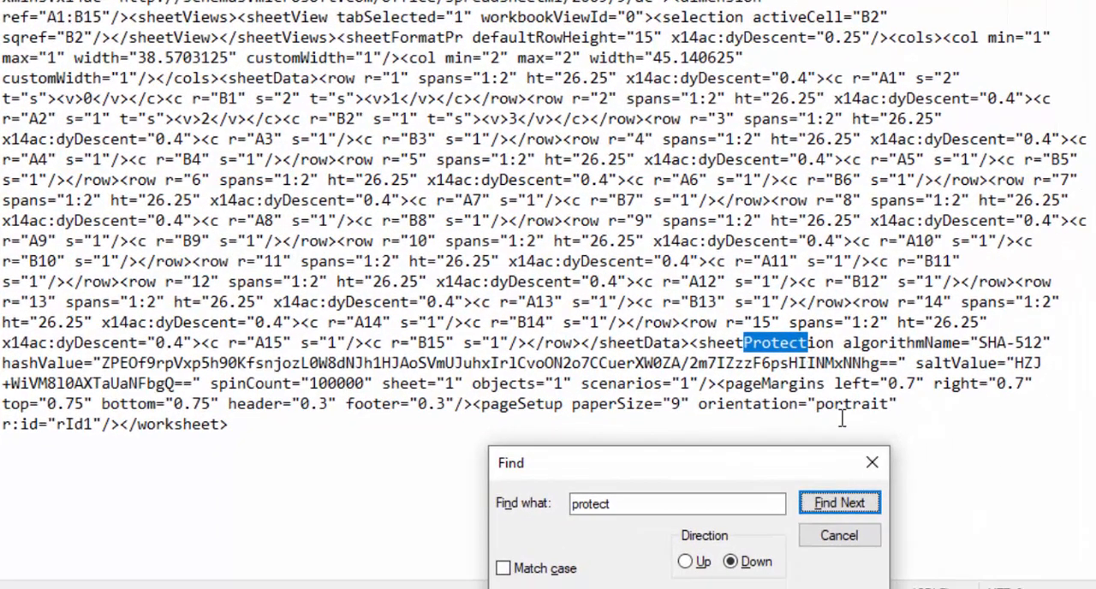
pyautogui.click(872, 462)
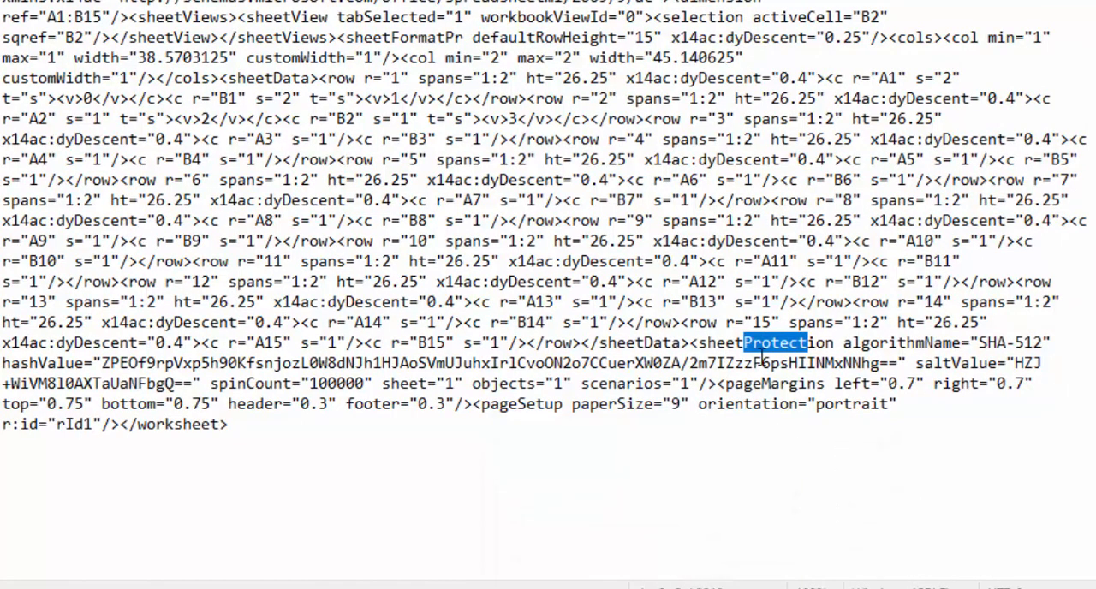
pyautogui.click(765, 343)
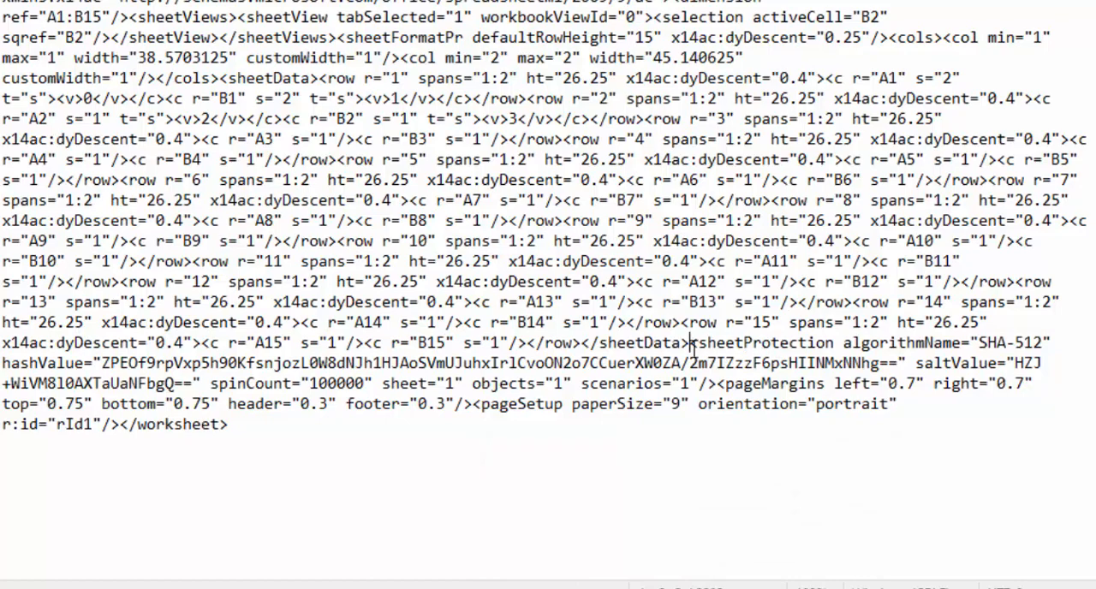
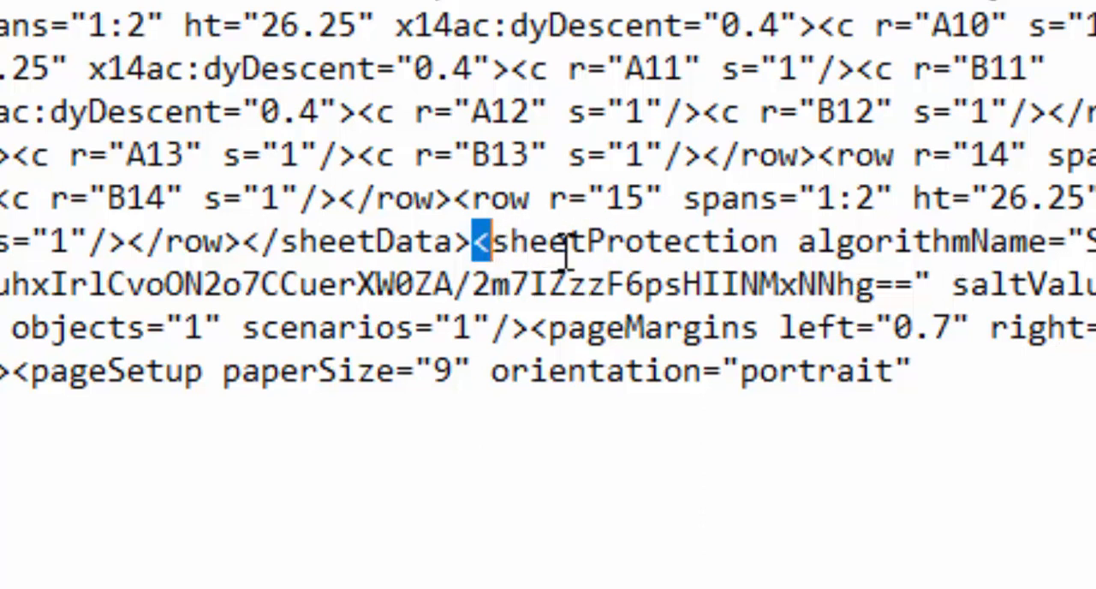
# - Extend the text selection from the opening bracket of the sheetProtection tag into the tag name
pyautogui.hotkey('shift', 'Right')
pyautogui.hotkey('shift', 'Right')
pyautogui.hotkey('shift', 'Right')
pyautogui.hotkey('shift', 'Right')
pyautogui.hotkey('shift', 'Right')
pyautogui.hotkey('shift', 'Right')
pyautogui.hotkey('shift', 'Right')
pyautogui.hotkey('shift', 'Right')
pyautogui.hotkey('shift', 'Right')
pyautogui.hotkey('shift', 'Right')
pyautogui.hotkey('shift', 'Right')
pyautogui.hotkey('shift', 'Right')
pyautogui.hotkey('shift', 'Right')
pyautogui.hotkey('shift', 'Right')
pyautogui.hotkey('shift', 'Right')
pyautogui.hotkey('shift', 'Right')
pyautogui.hotkey('shift', 'Right')
pyautogui.hotkey('shift', 'Right')
pyautogui.hotkey('shift', 'Right')
pyautogui.hotkey('shift', 'Right')
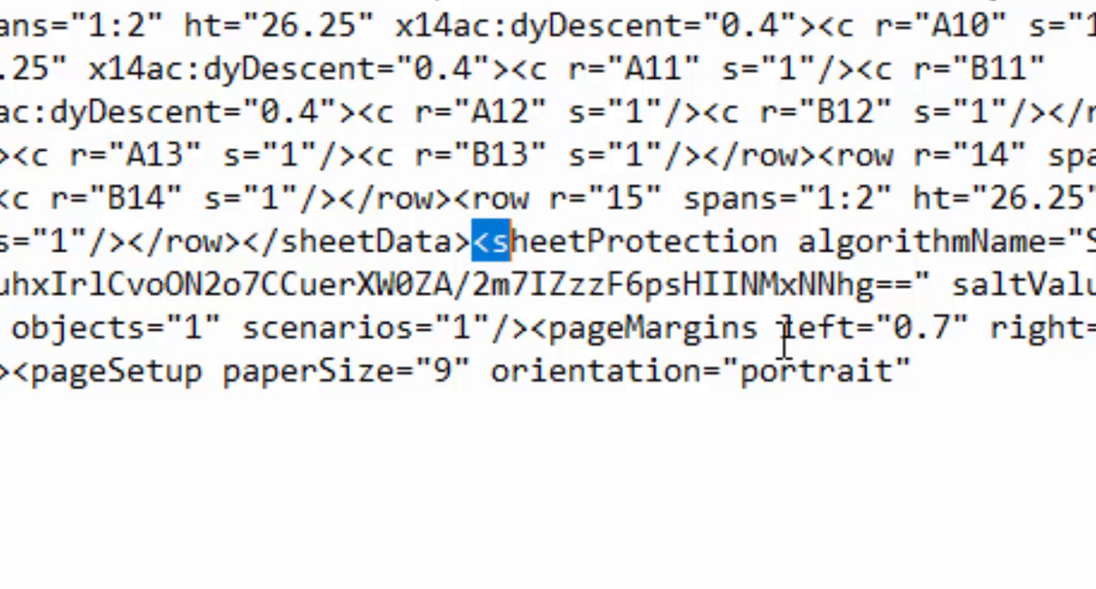
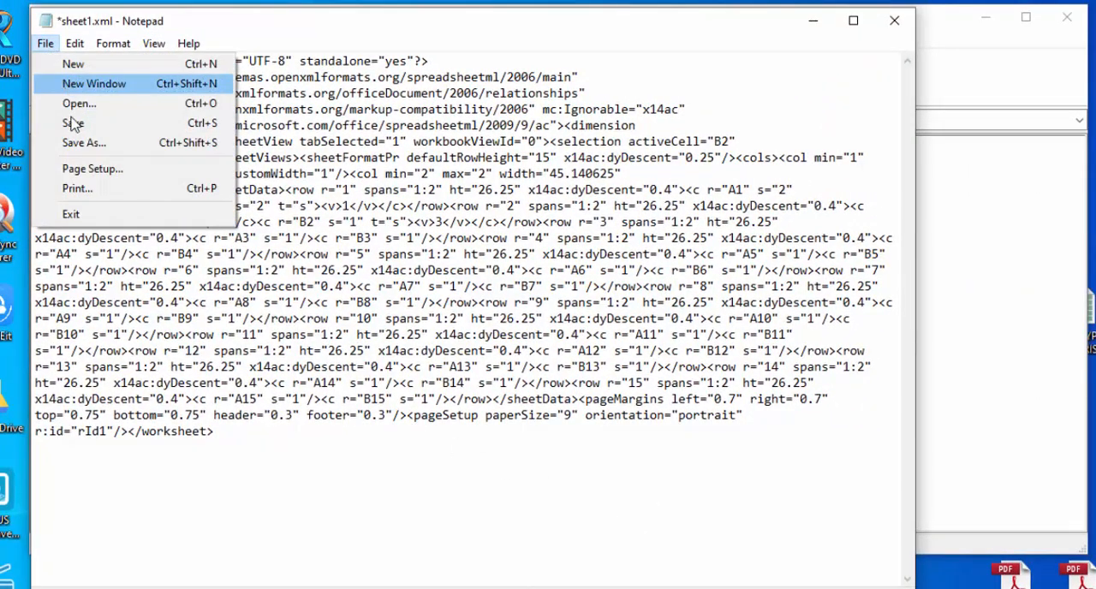
# - Save the edited sheet1.xml, close it, and update the modified file in the Book1 - Copy.zip archive
pyautogui.click(75, 123)
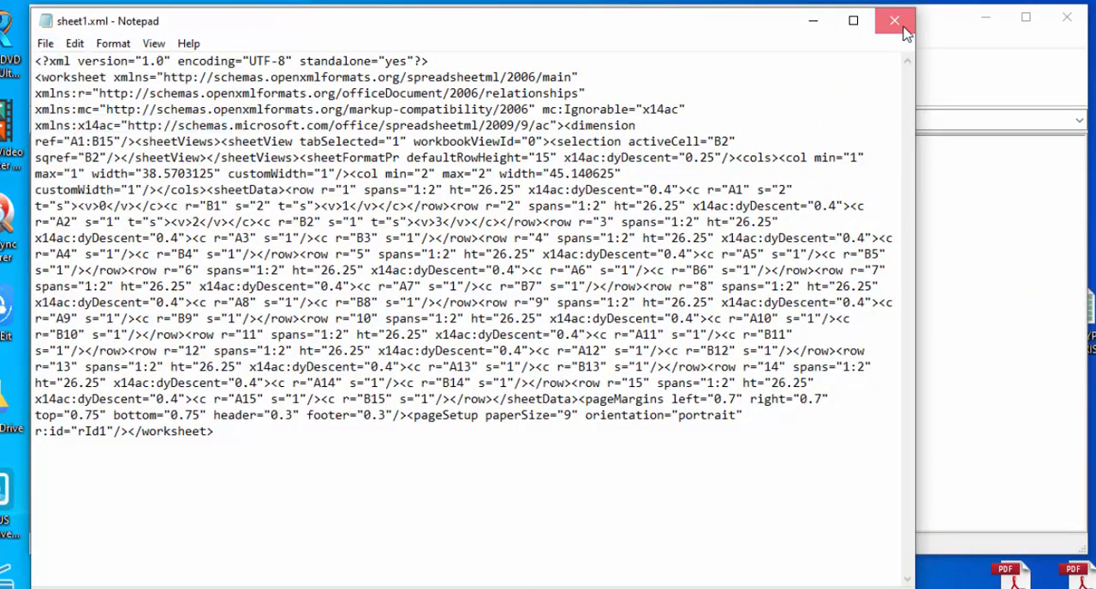
pyautogui.click(893, 23)
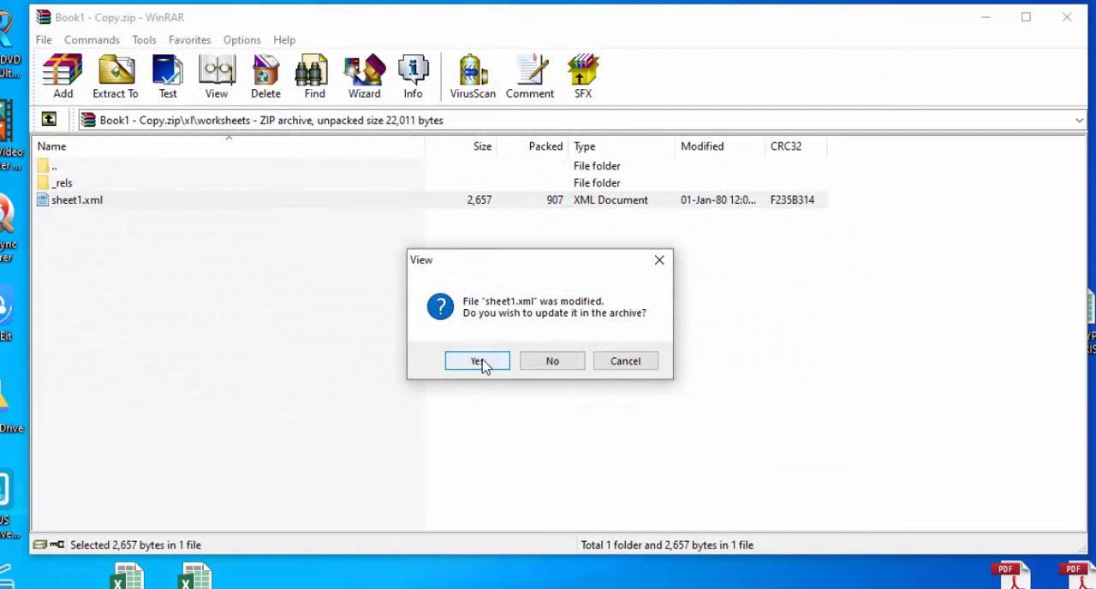
pyautogui.click(478, 361)
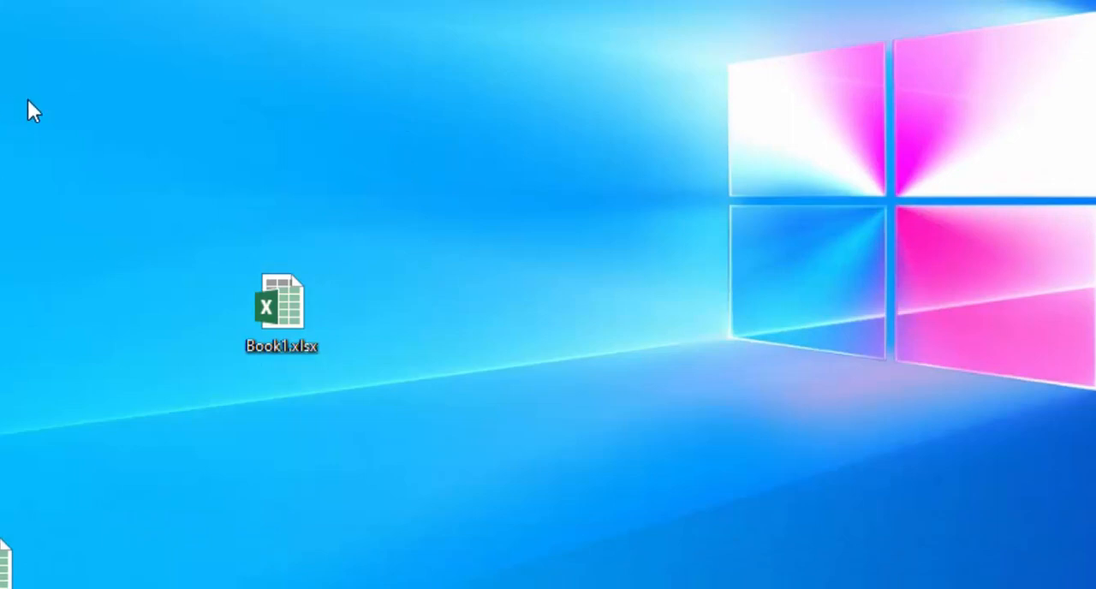
# - Place the Book1 - Copy.zip archive beside Book1.xlsx on the desktop and rename it to Book1 - Copy.xlsx, accepting the extension change
pyautogui.moveTo(0, 524); pyautogui.dragTo(486, 325)
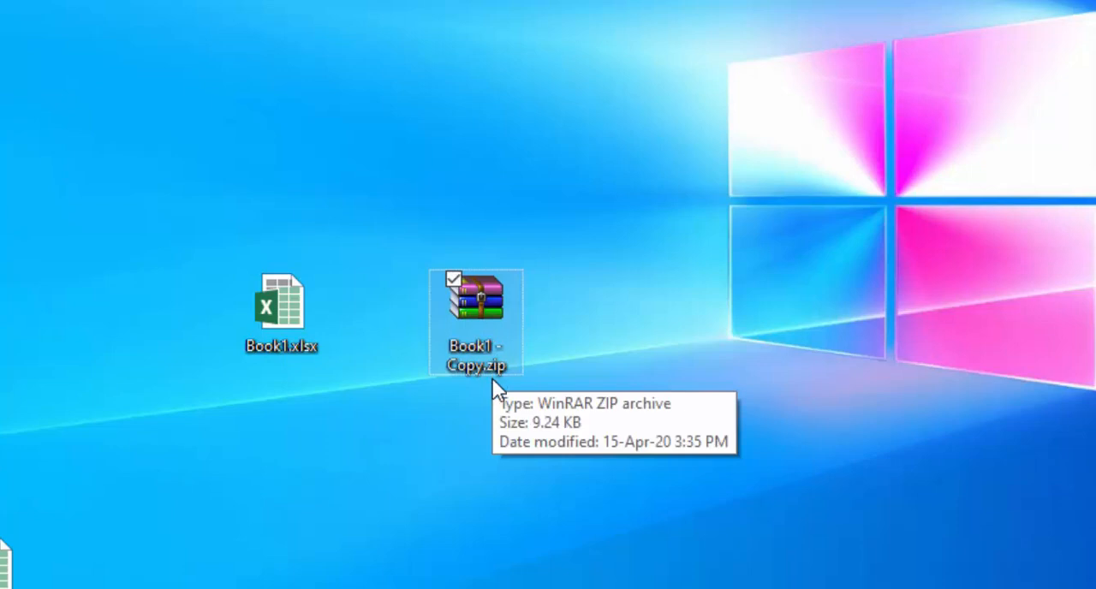
pyautogui.click(501, 366)
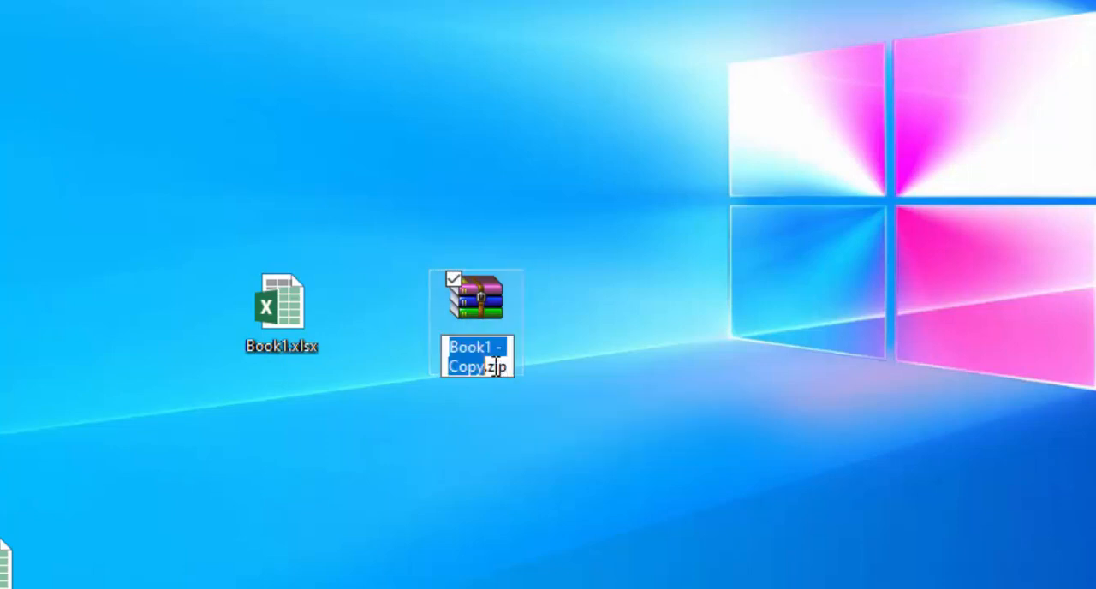
pyautogui.moveTo(488, 368); pyautogui.dragTo(520, 368)
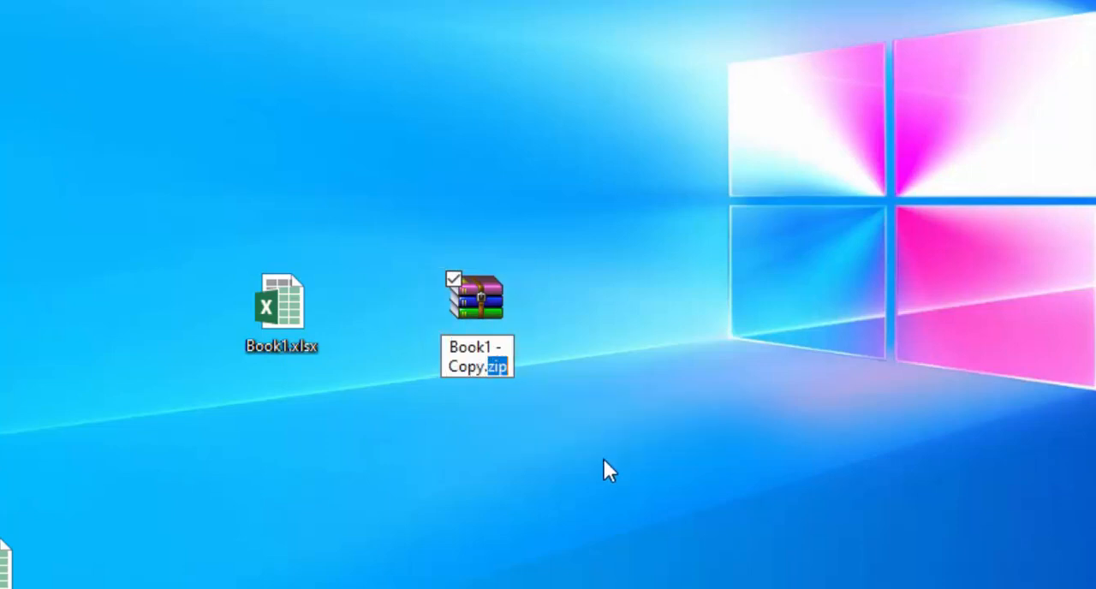
pyautogui.write('xlsx')
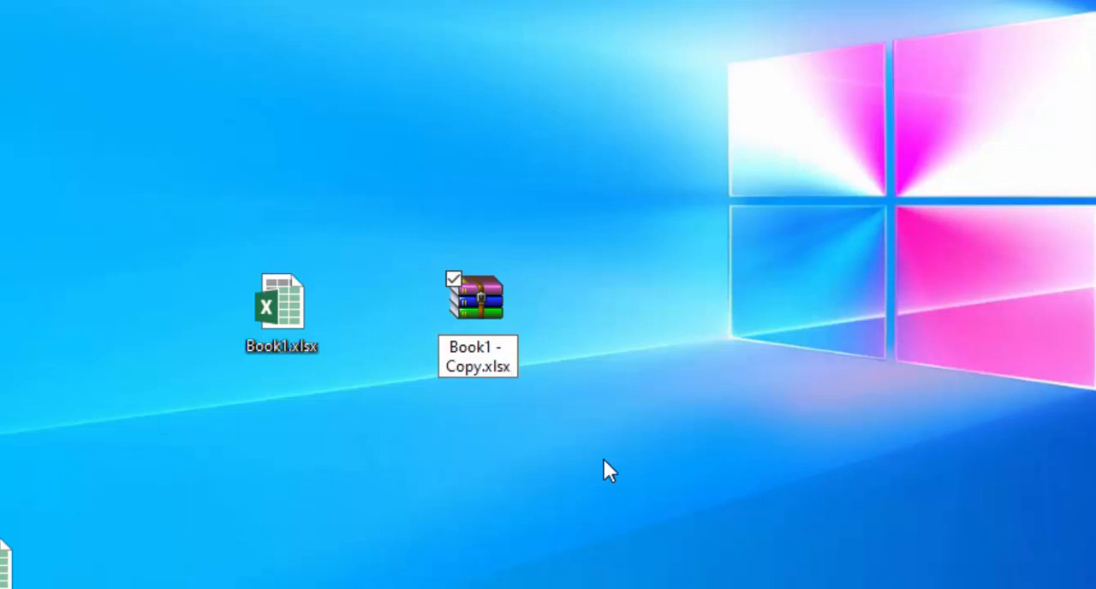
pyautogui.press('Return')
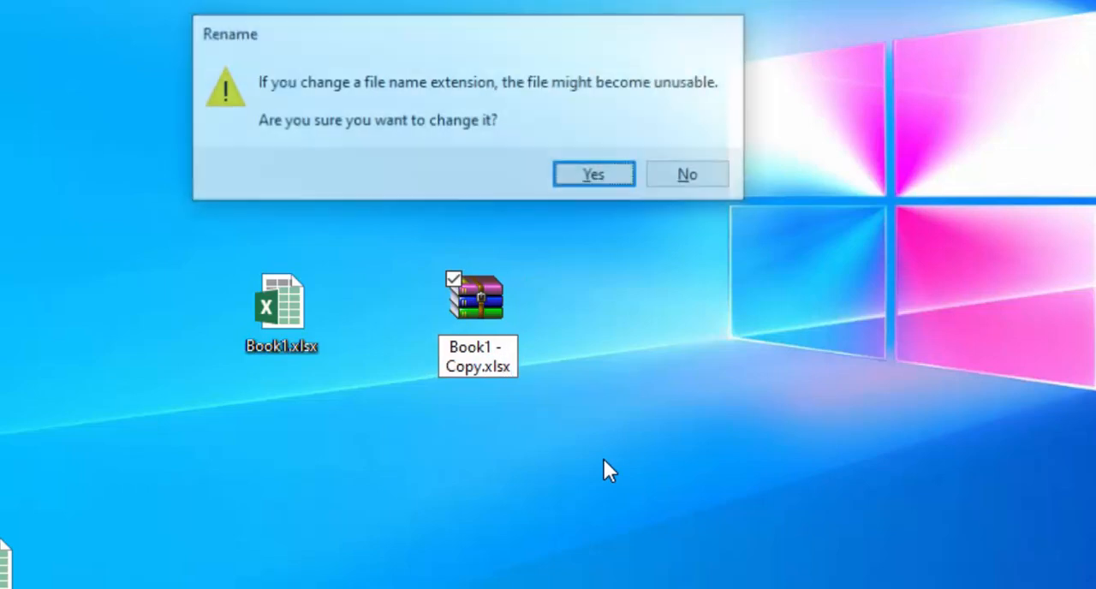
pyautogui.click(587, 176)
pyautogui.moveTo(495, 315)
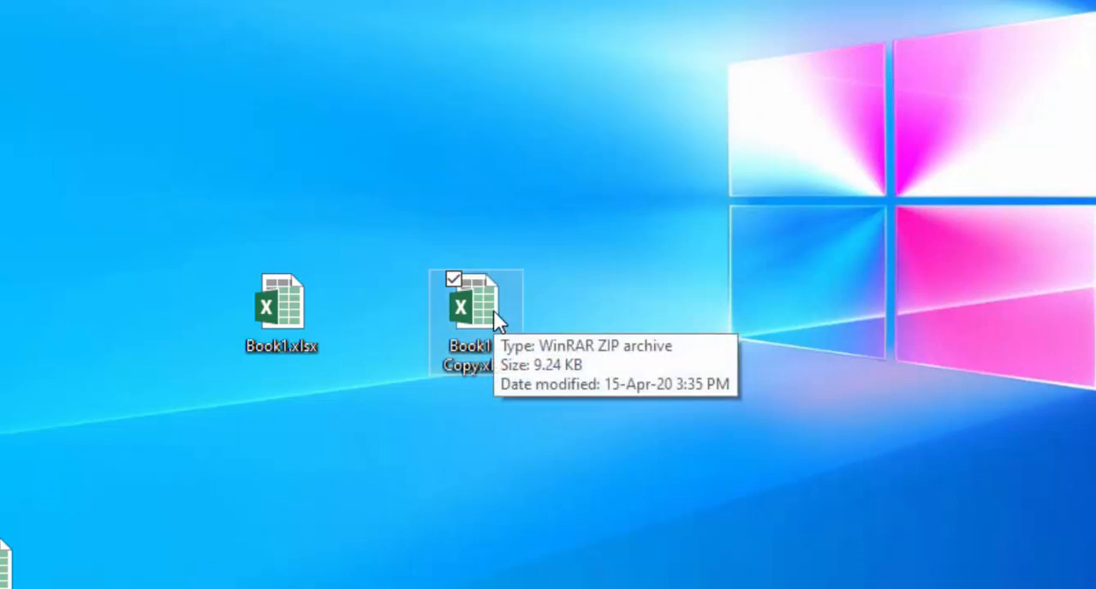